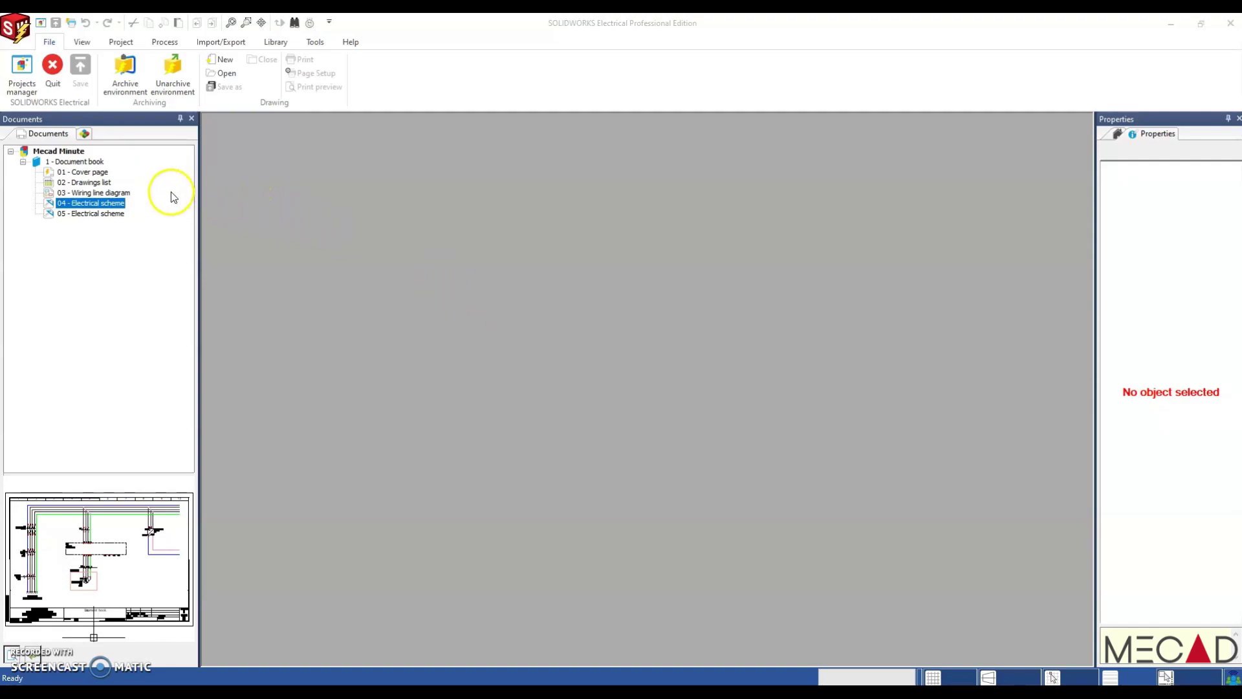
Step: Open the 04 - Electrical scheme drawing from the document book
{"action": "double_click", "coordinate": [89, 205]}
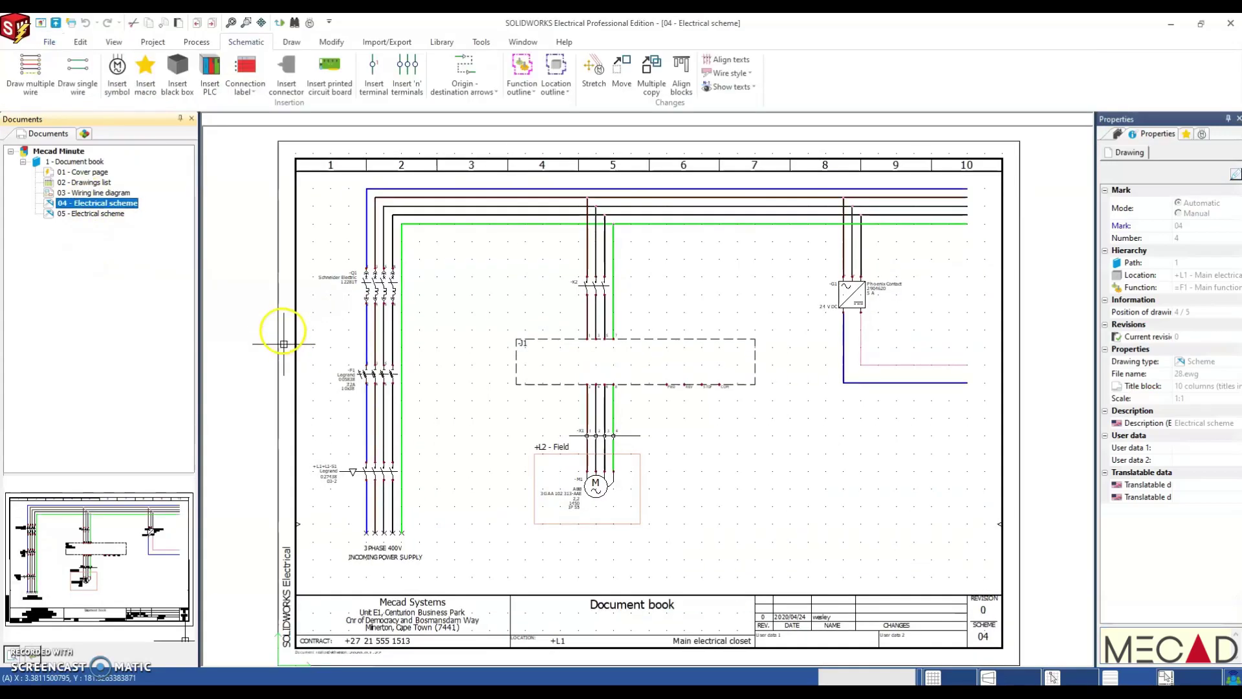
{"action": "scroll", "coordinate": [601, 346], "scroll_direction": "up", "scroll_amount": 3}
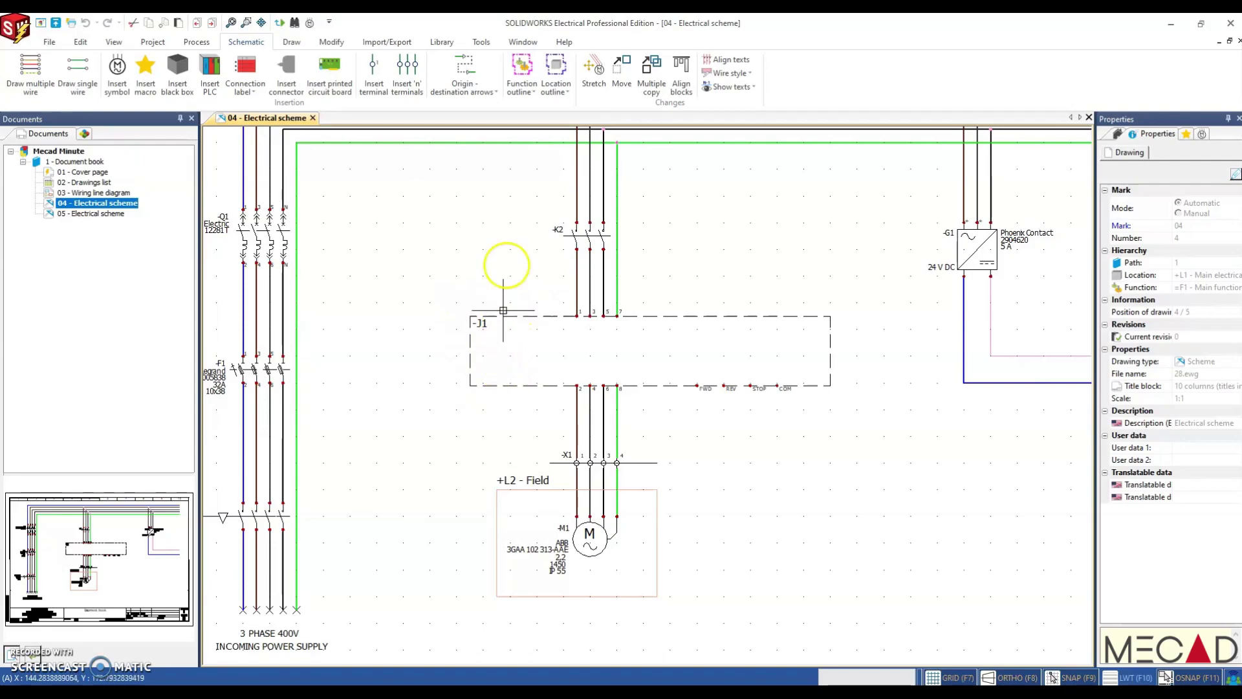
Step: Open the online content portal from the manufacturer parts manager and sign in with the saved credentials
{"action": "left_click", "coordinate": [440, 42]}
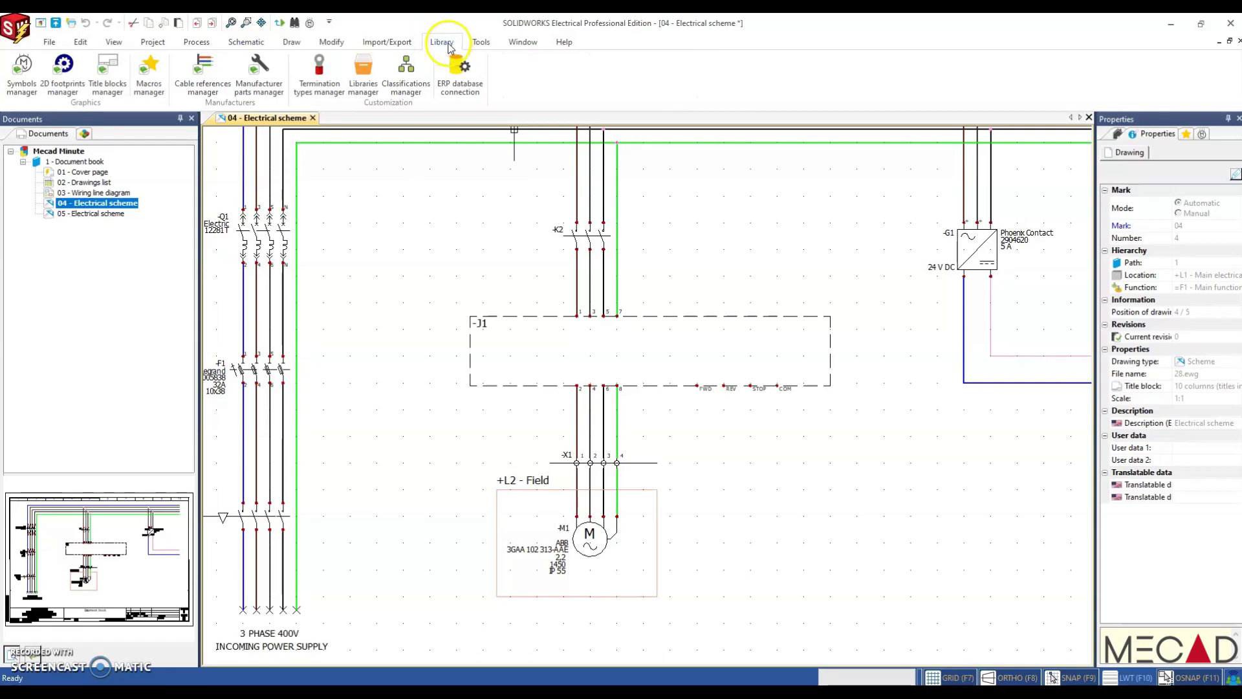
{"action": "left_click", "coordinate": [277, 96]}
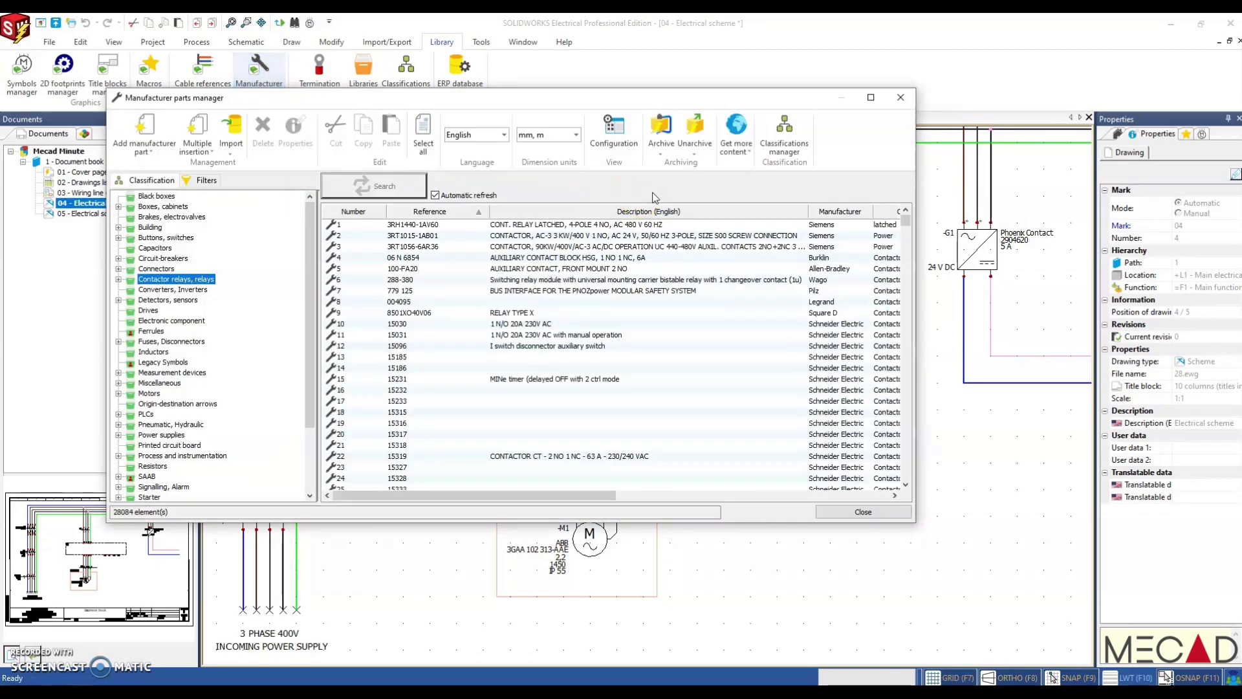
{"action": "left_click", "coordinate": [742, 154]}
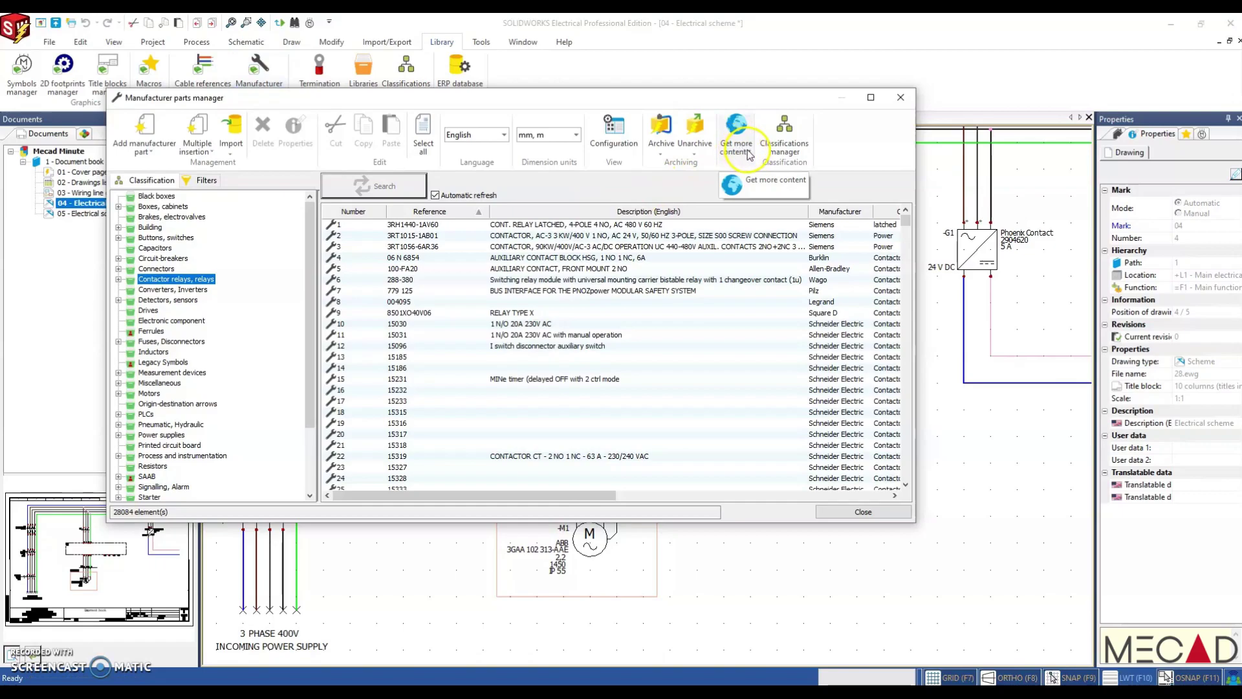
{"action": "left_click", "coordinate": [747, 153]}
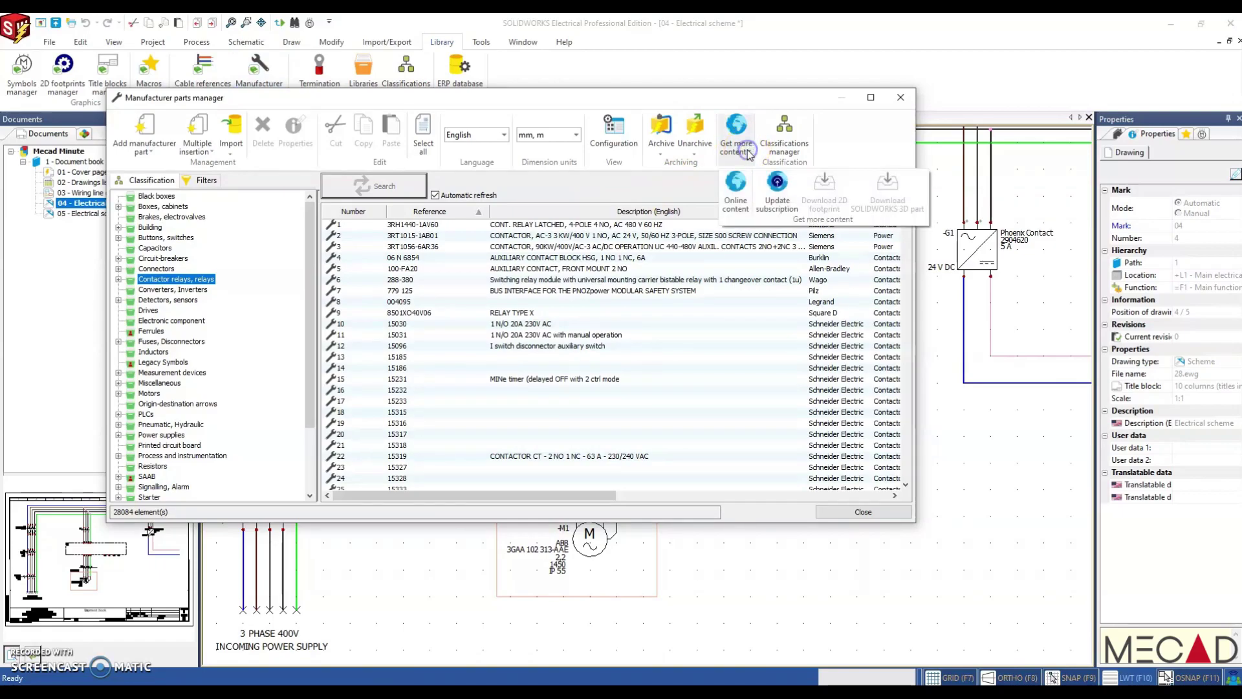
{"action": "left_click", "coordinate": [742, 197]}
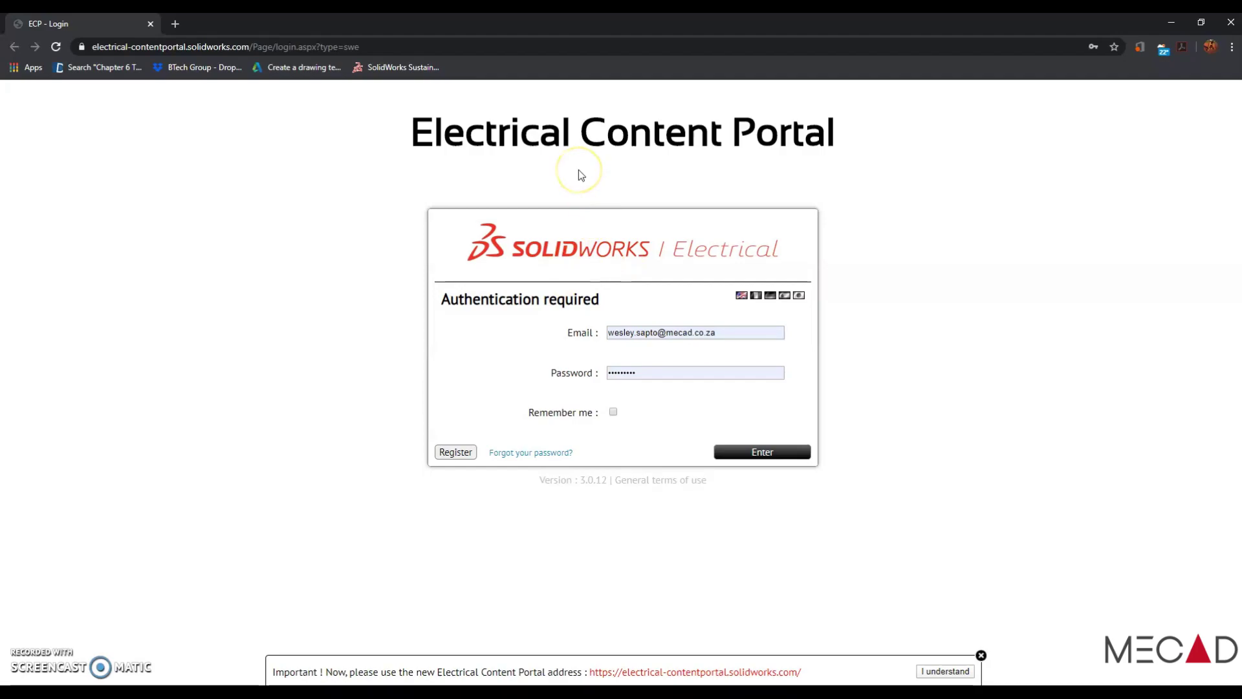
{"action": "left_click", "coordinate": [754, 460]}
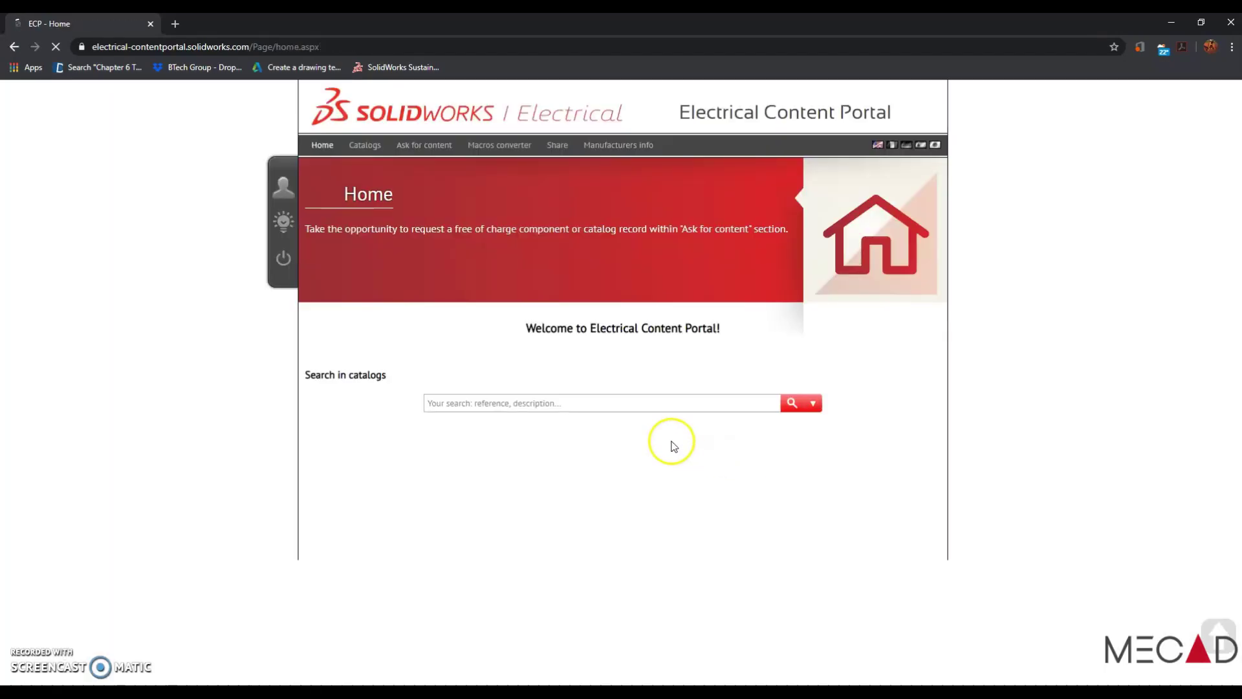
Step: Search the Electrical Content Portal catalogs for LSIS
{"action": "left_click", "coordinate": [634, 409]}
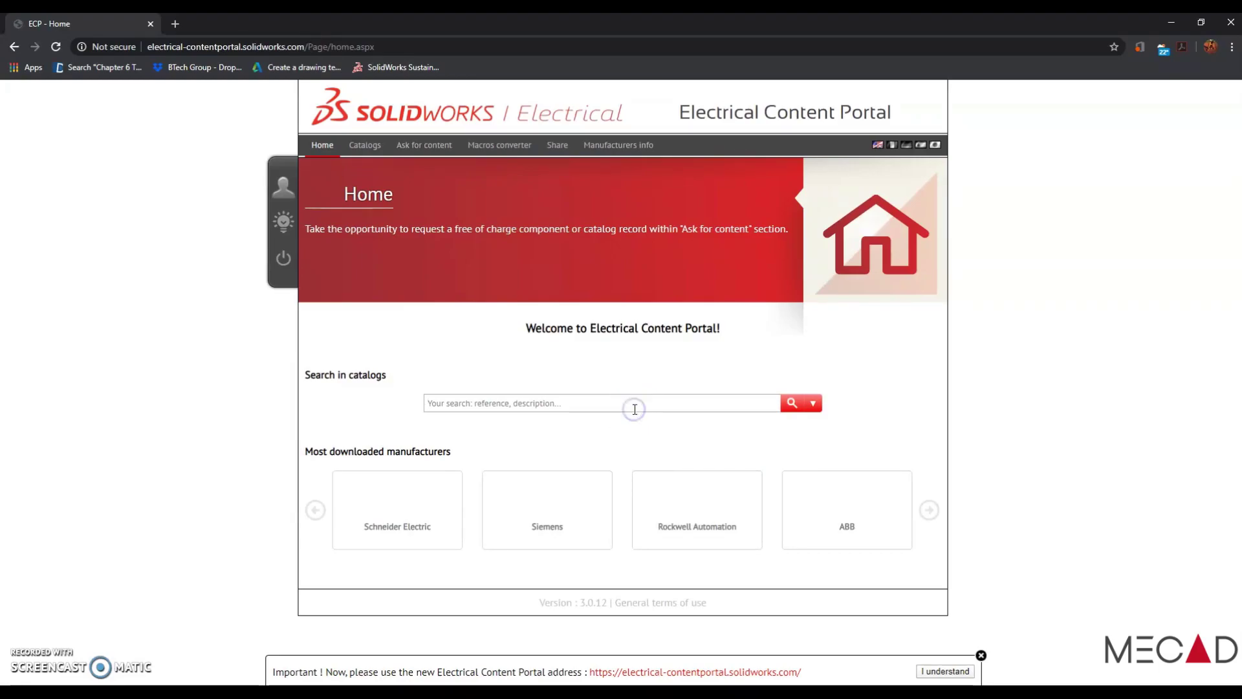
{"action": "type", "text": "L"}
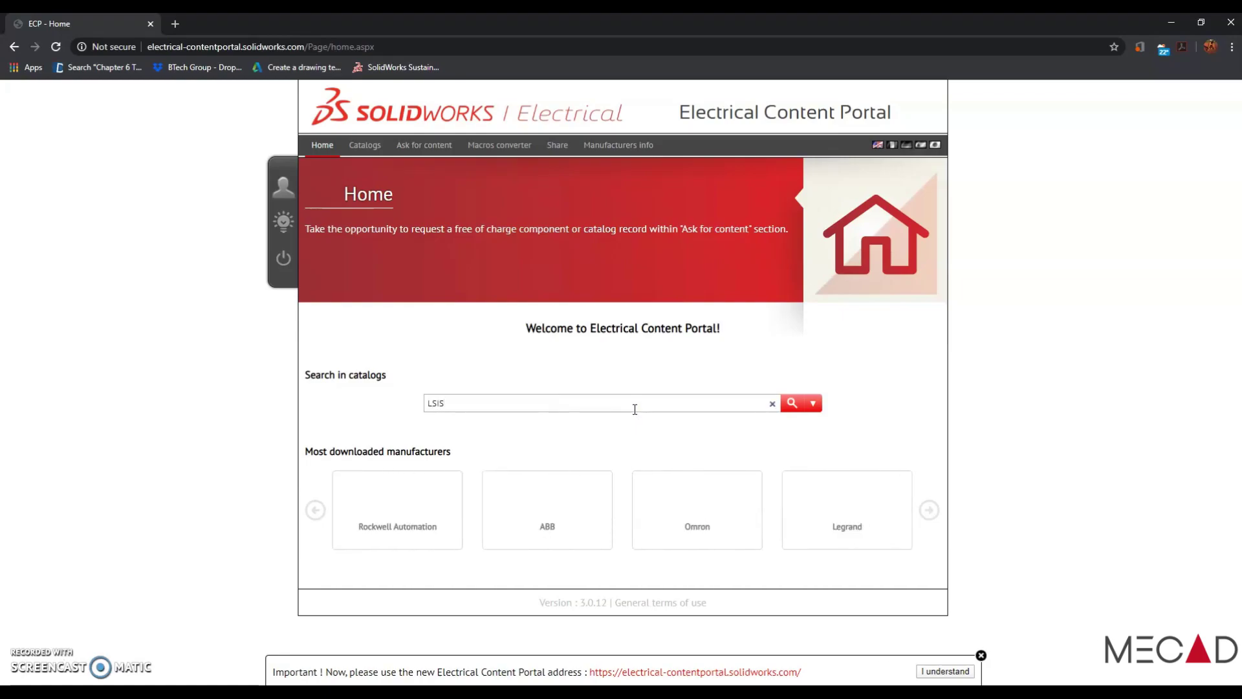
{"action": "type", "text": "SIS"}
{"action": "key", "text": "Return"}
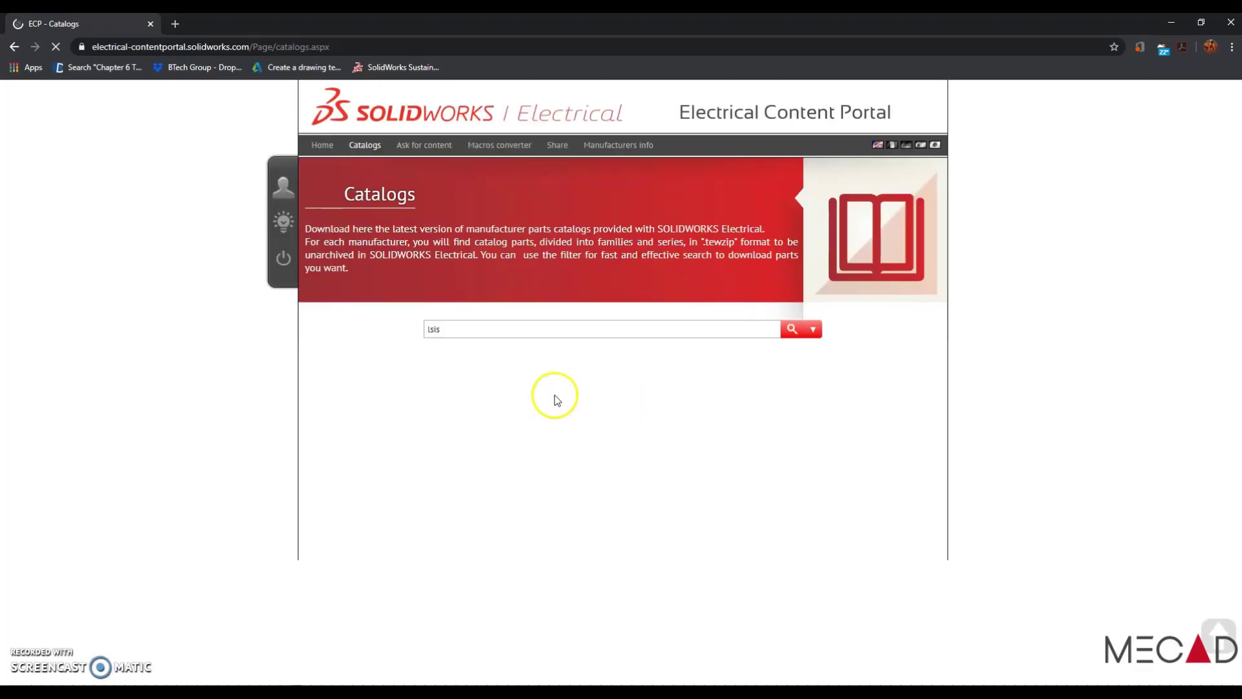
Step: Check the subscription levels of the Lsis Drives packages and download the Gold-level one
{"action": "scroll", "coordinate": [538, 424], "scroll_direction": "down", "scroll_amount": 1}
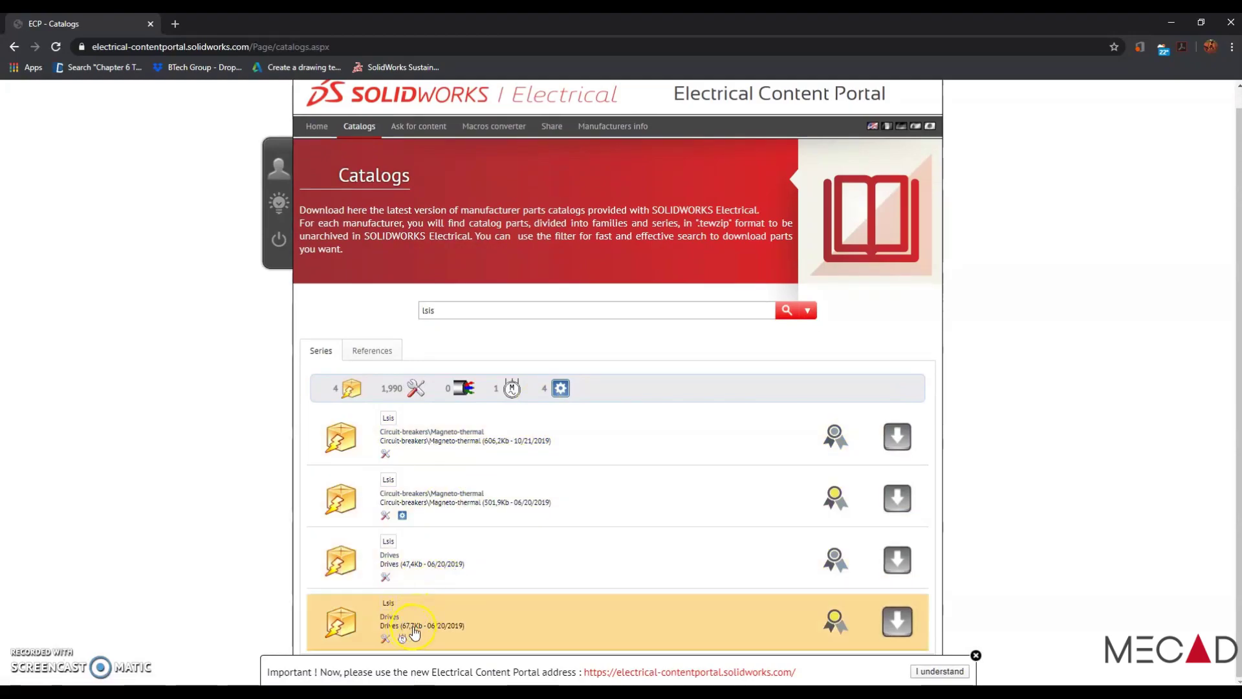
{"action": "mouse_move", "coordinate": [835, 635]}
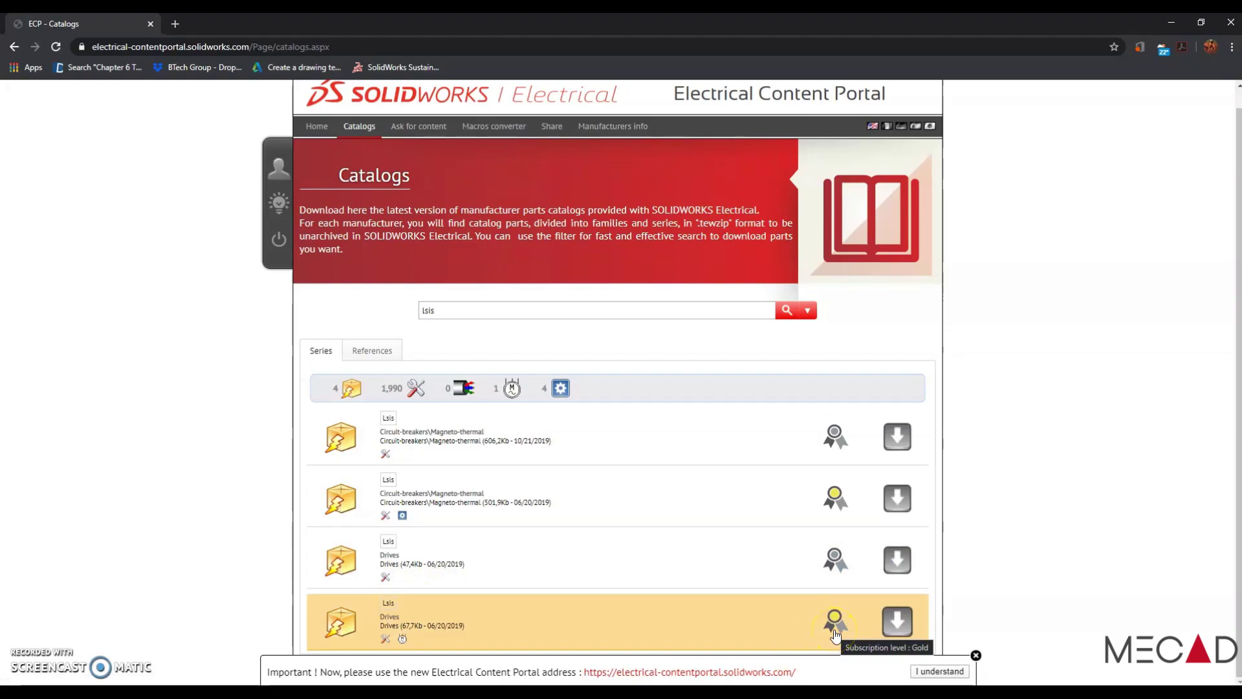
{"action": "mouse_move", "coordinate": [841, 566]}
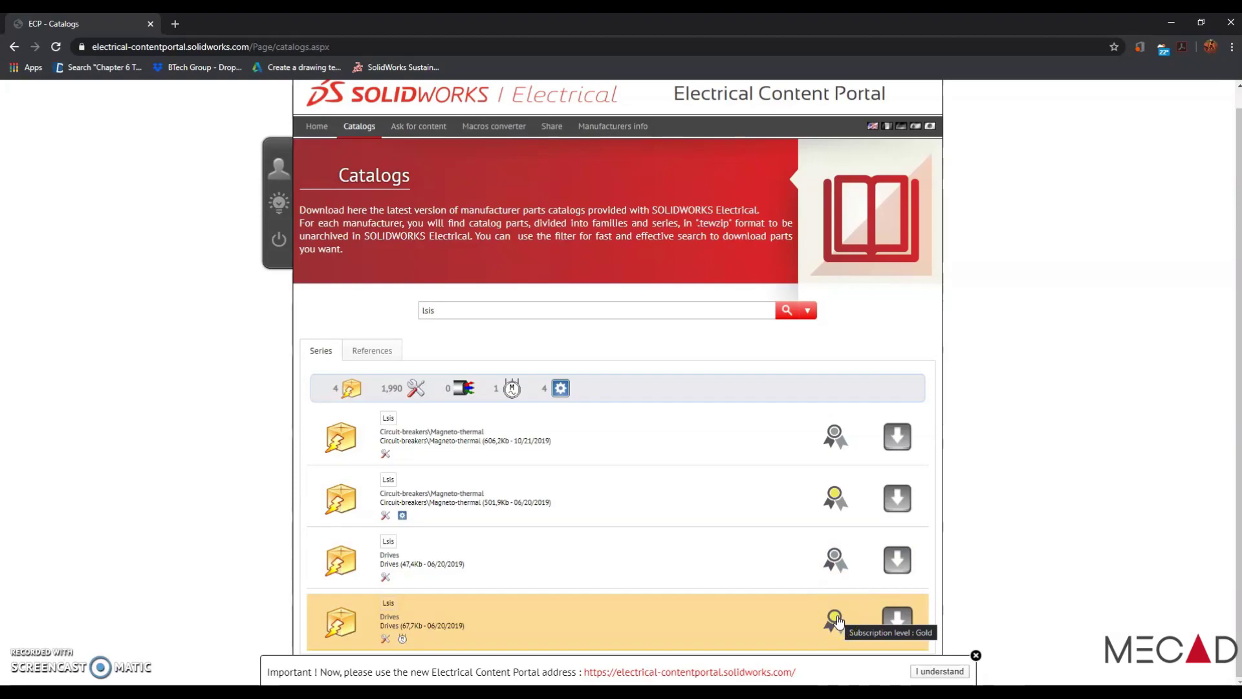
{"action": "left_click", "coordinate": [823, 615]}
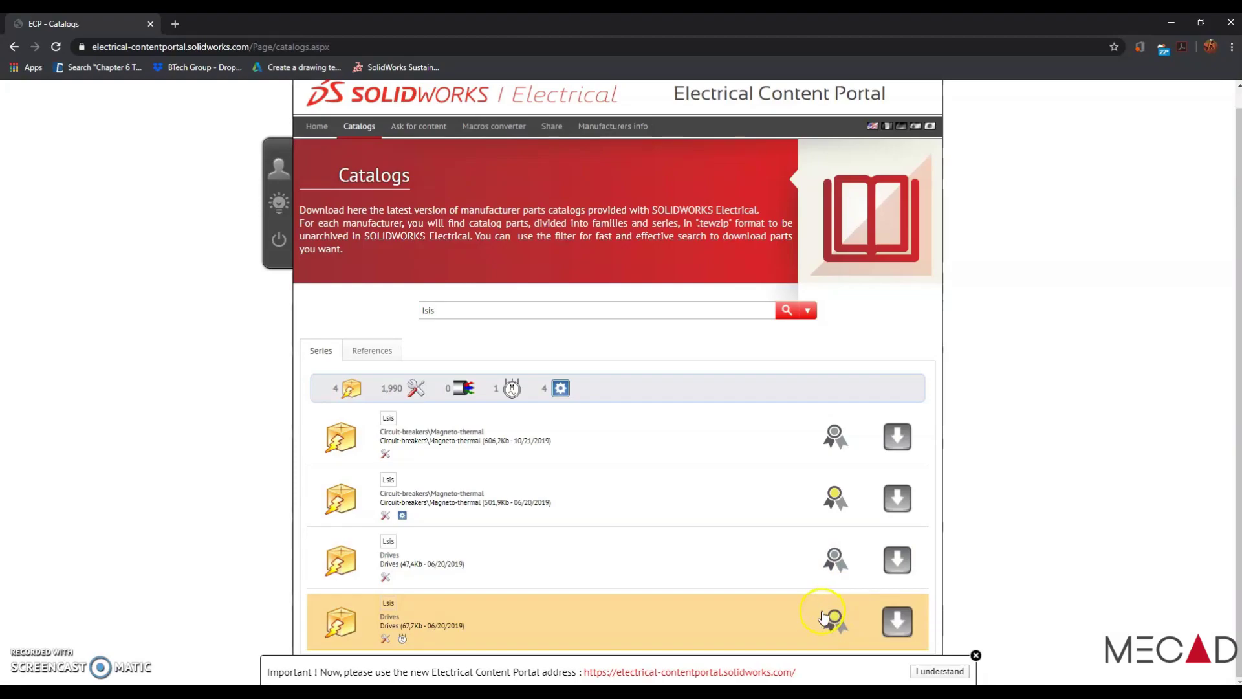
{"action": "mouse_move", "coordinate": [835, 629]}
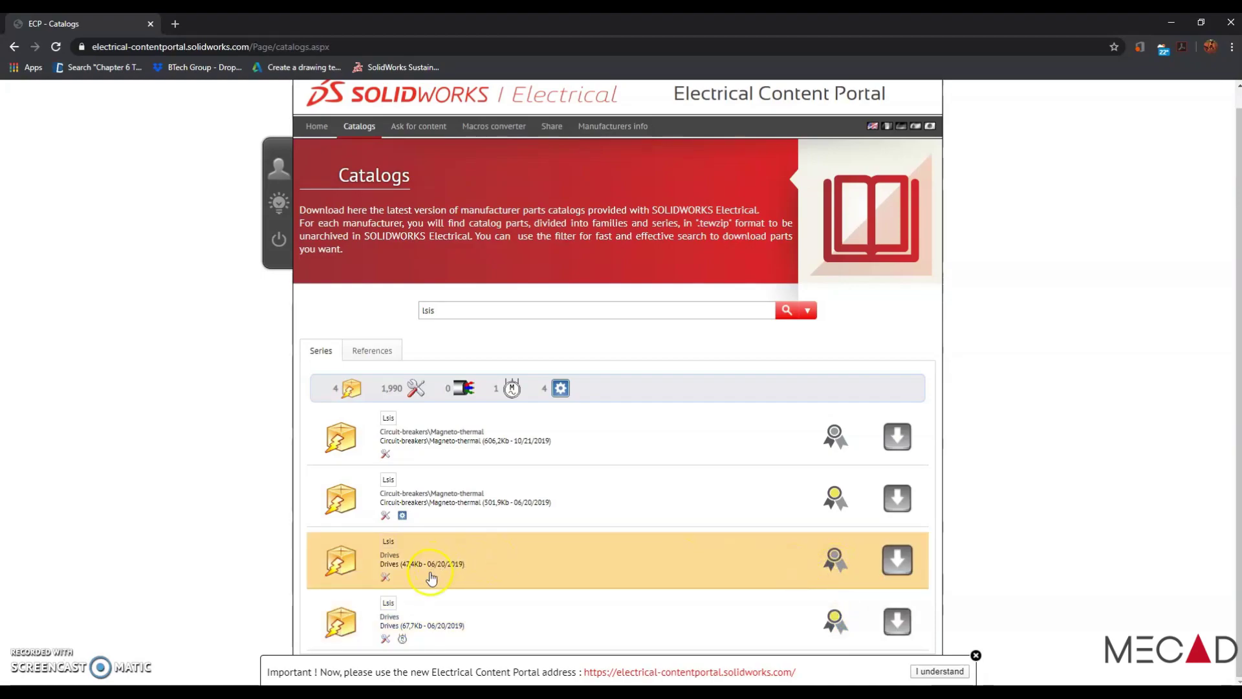
{"action": "mouse_move", "coordinate": [409, 632]}
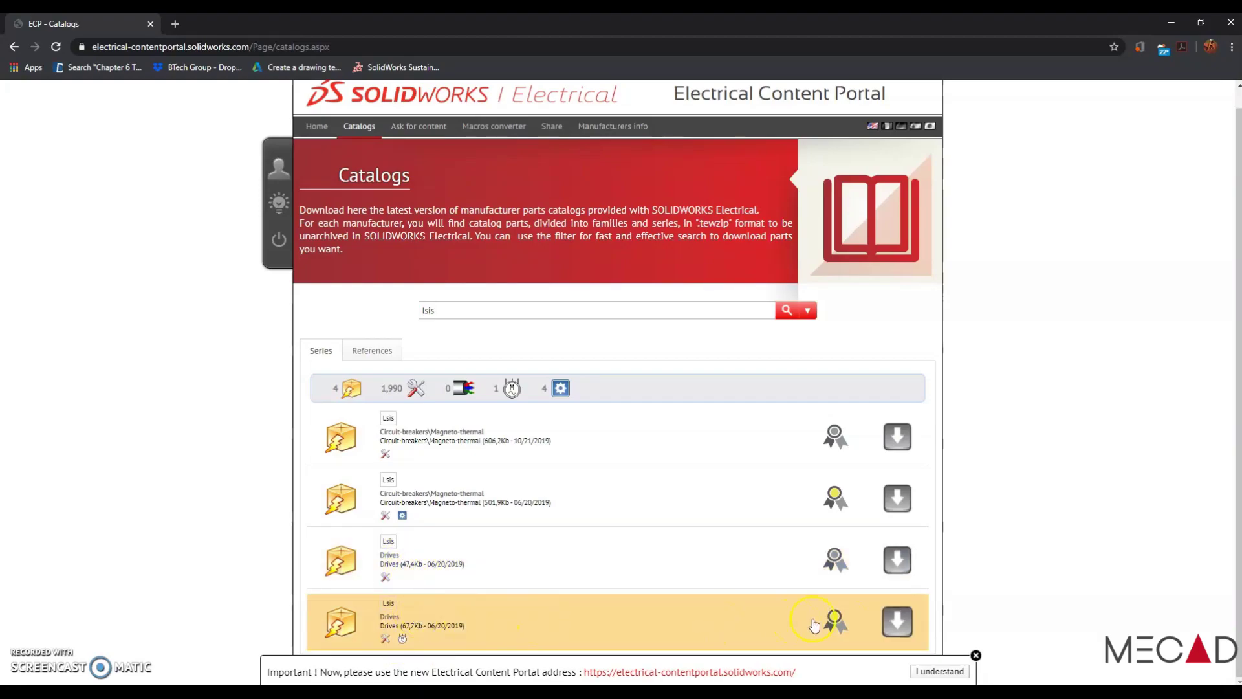
{"action": "left_click", "coordinate": [895, 624]}
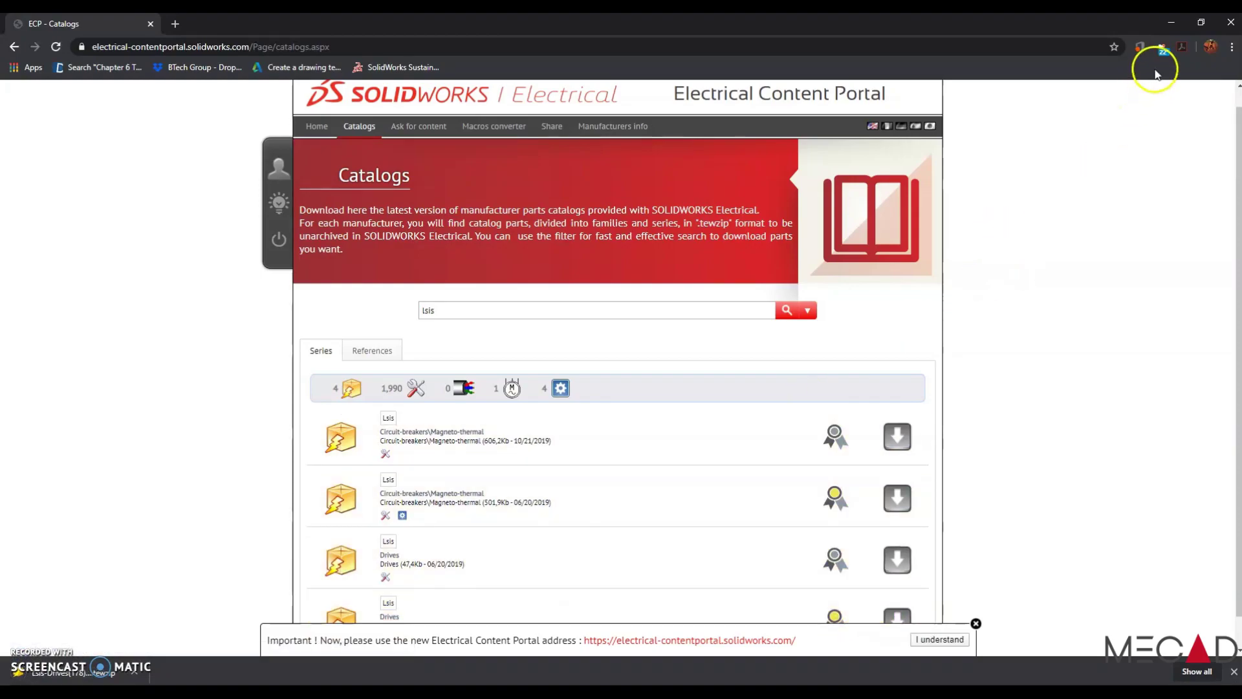
Step: Switch back to SOLIDWORKS Electrical and load Lsis-Drives(178)-Gold.part.tewzip from Downloads for unarchiving into the manufacturer parts library
{"action": "left_click", "coordinate": [1176, 20]}
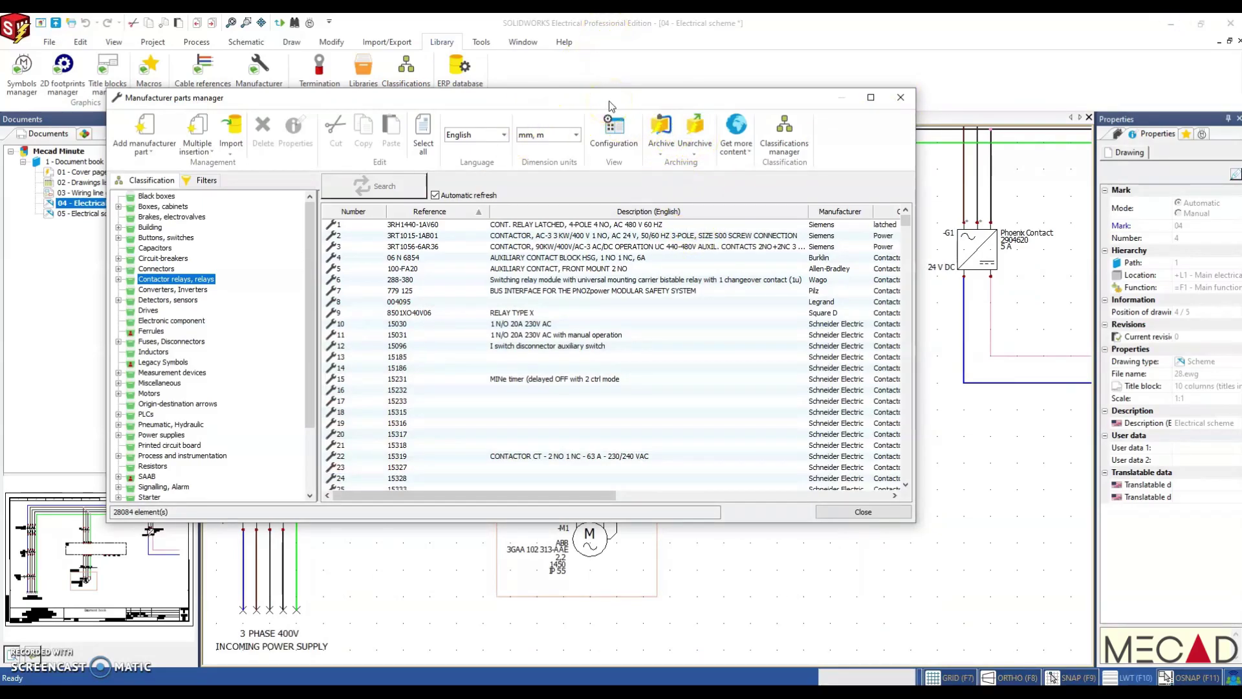
{"action": "left_click", "coordinate": [700, 126]}
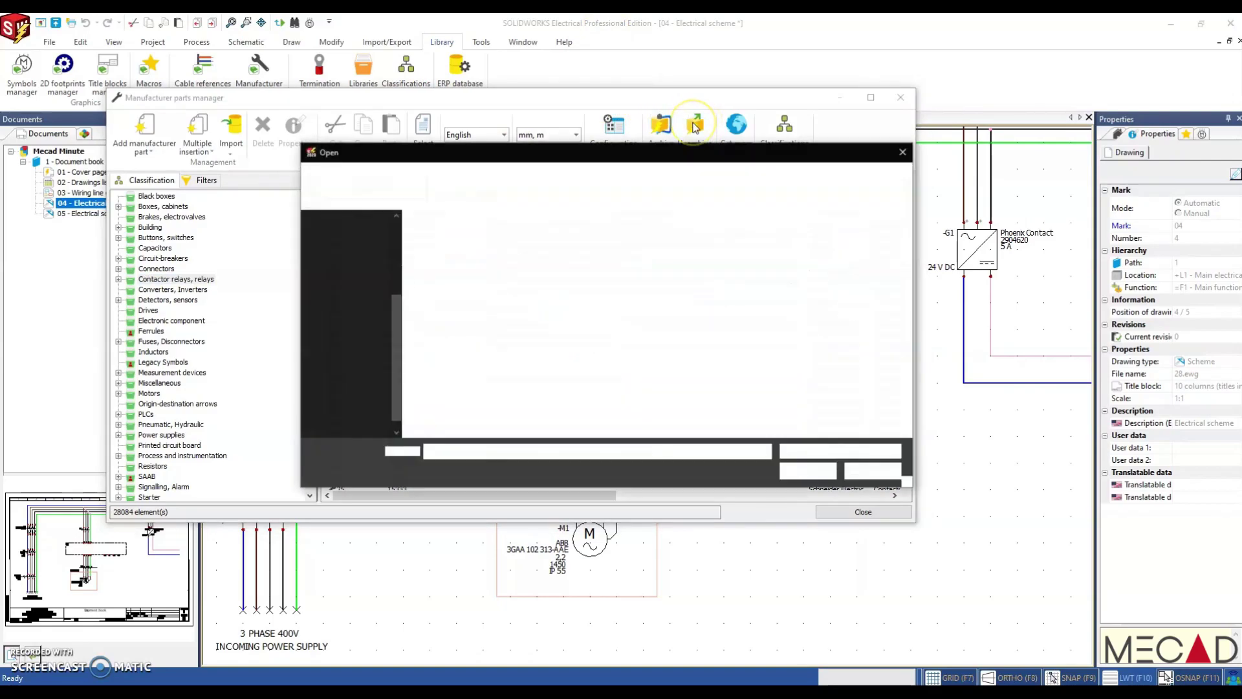
{"action": "left_click", "coordinate": [466, 231]}
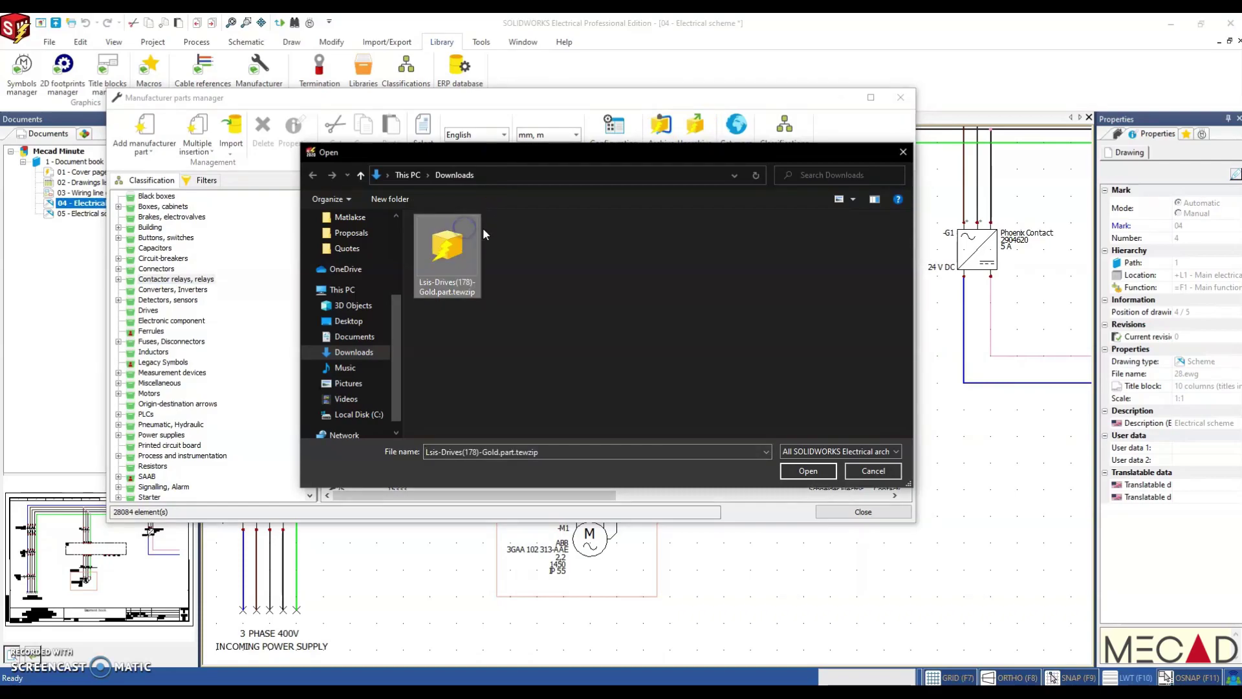
{"action": "left_click", "coordinate": [824, 473]}
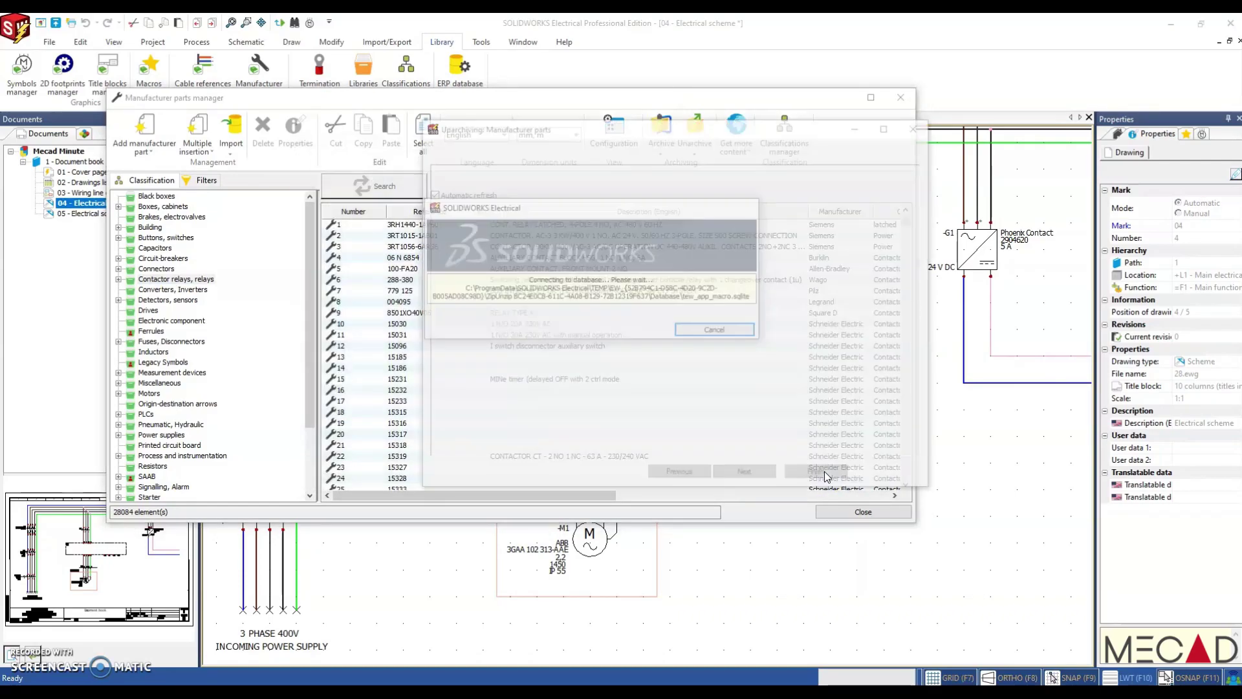
Step: Unarchive the package's symbols, Lsis manufacturer parts and libraries with the default actions, and close the manufacturer parts manager
{"action": "left_click", "coordinate": [759, 477]}
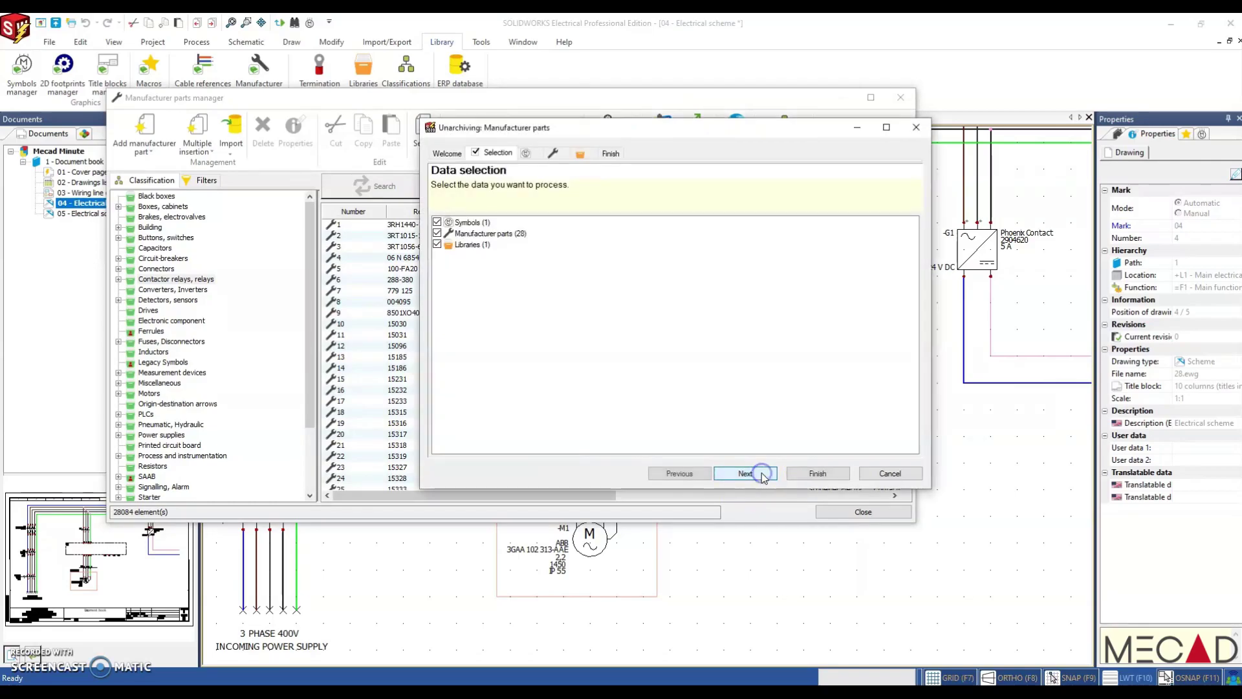
{"action": "left_click", "coordinate": [743, 473]}
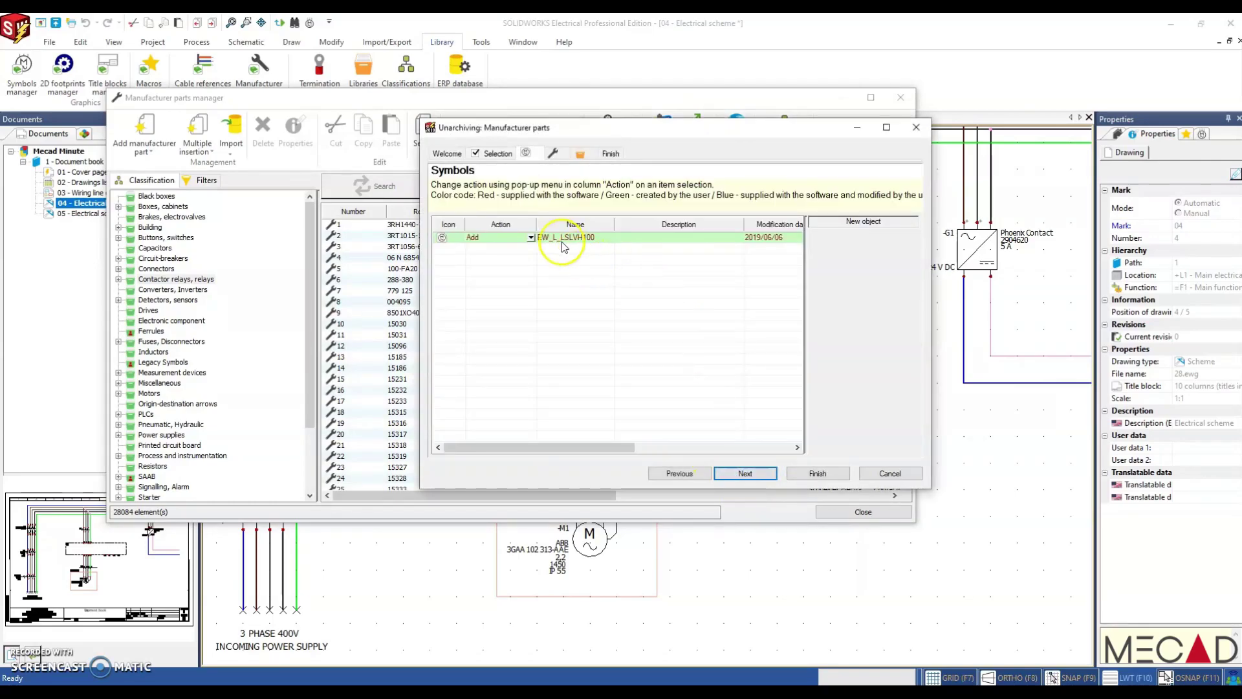
{"action": "left_click", "coordinate": [741, 476]}
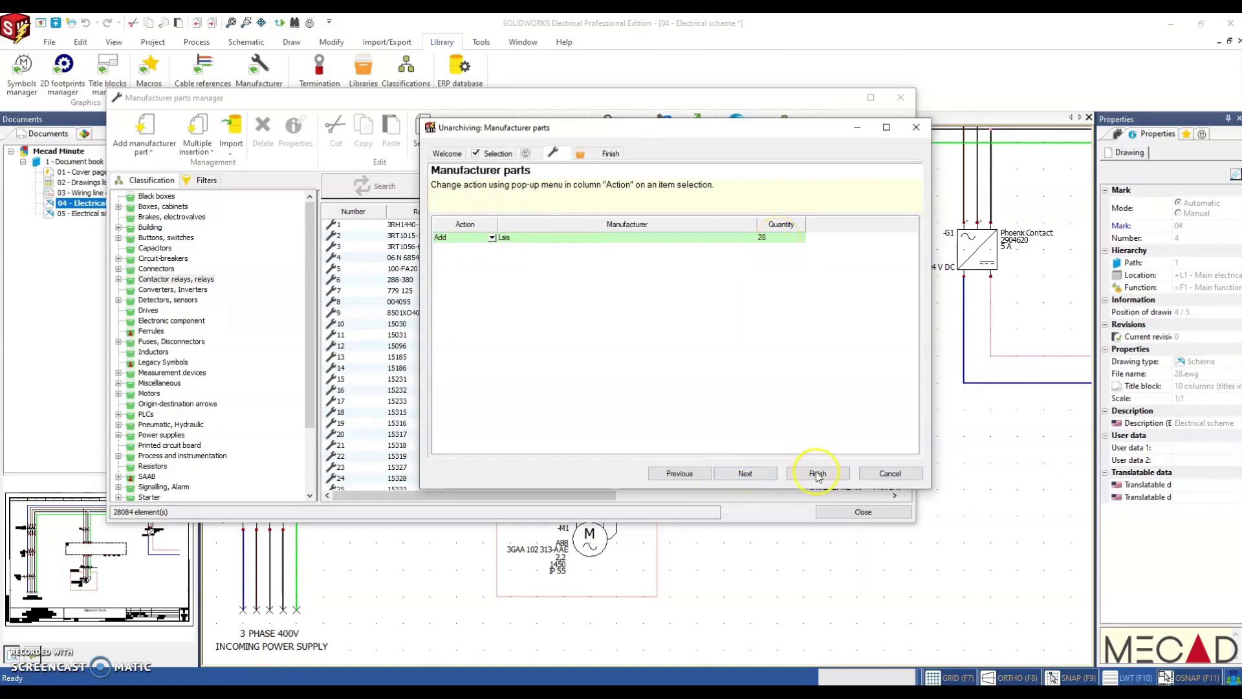
{"action": "left_click", "coordinate": [762, 474]}
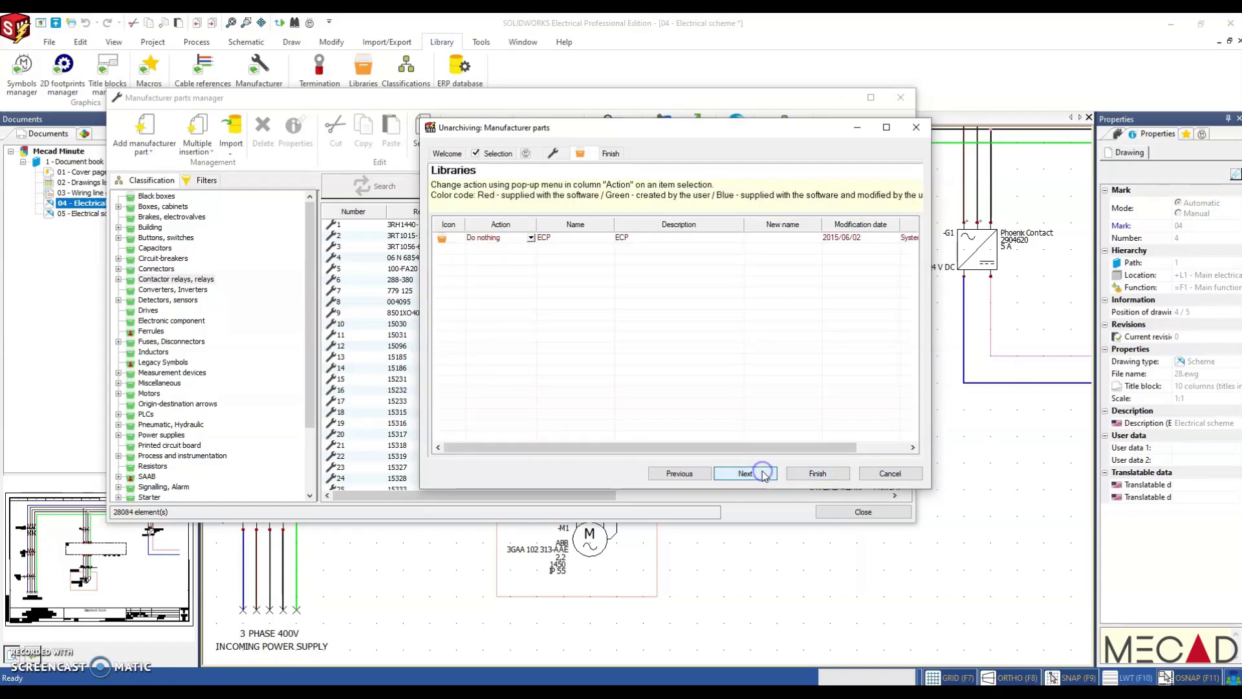
{"action": "left_click", "coordinate": [764, 475]}
{"action": "left_click", "coordinate": [805, 474]}
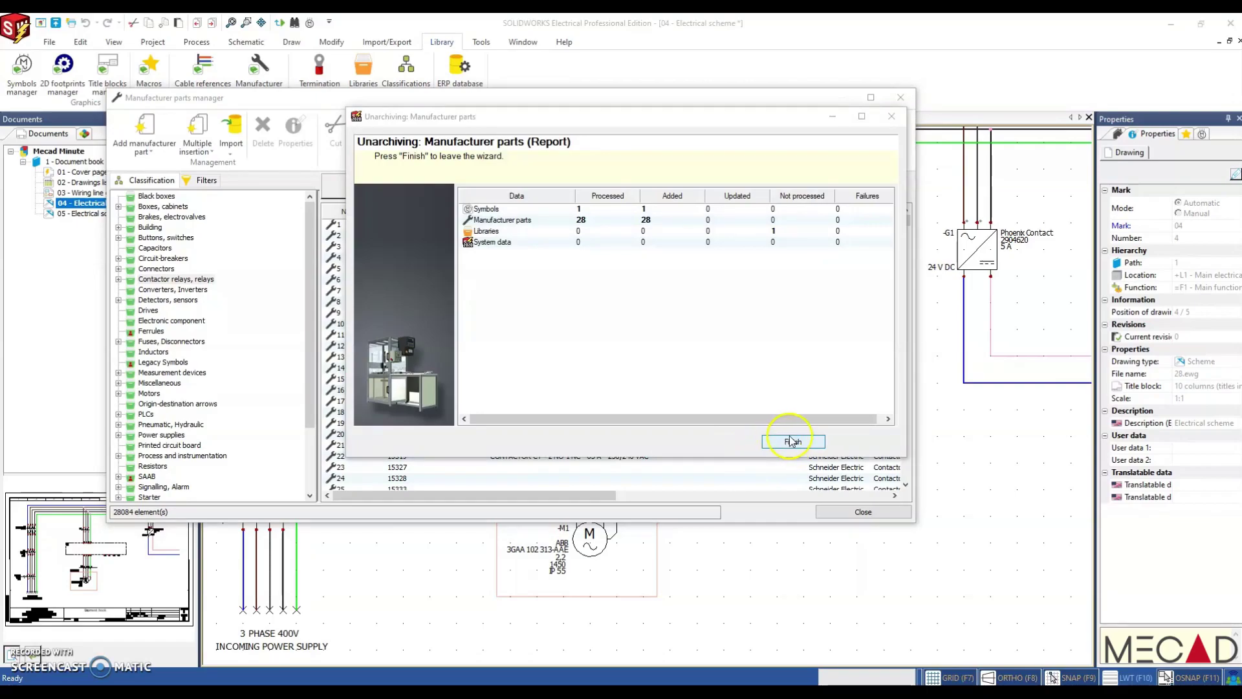
{"action": "left_click", "coordinate": [793, 442]}
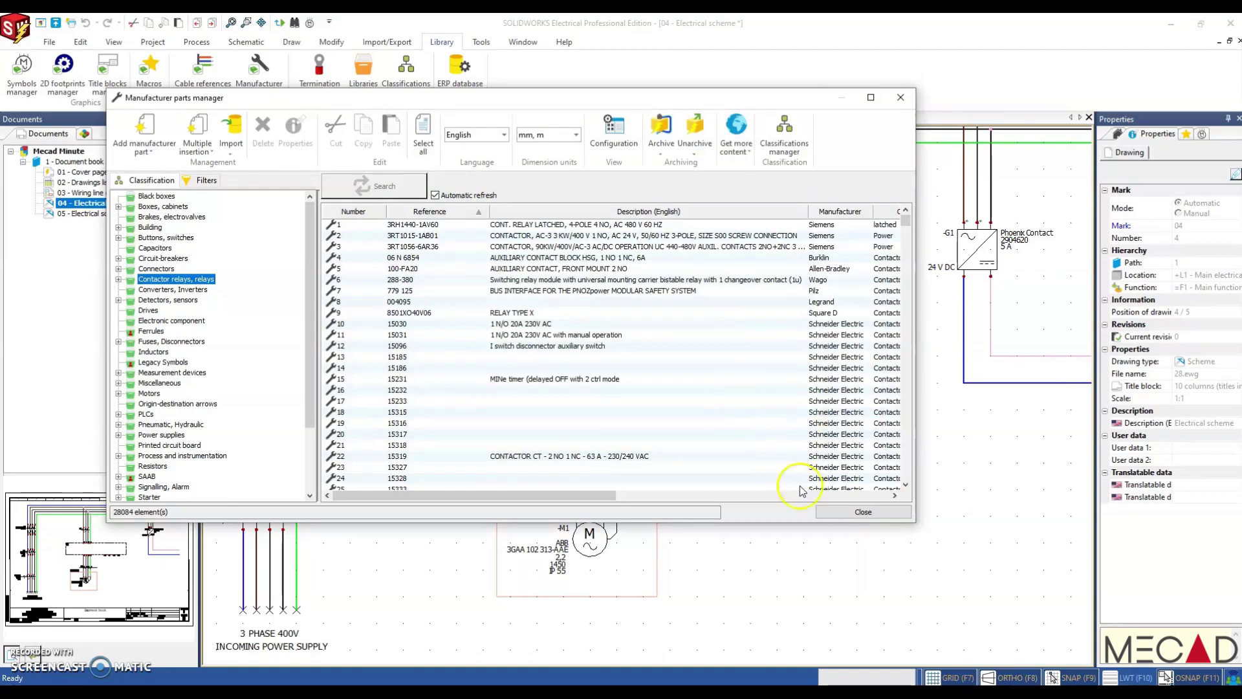
{"action": "left_click", "coordinate": [858, 512]}
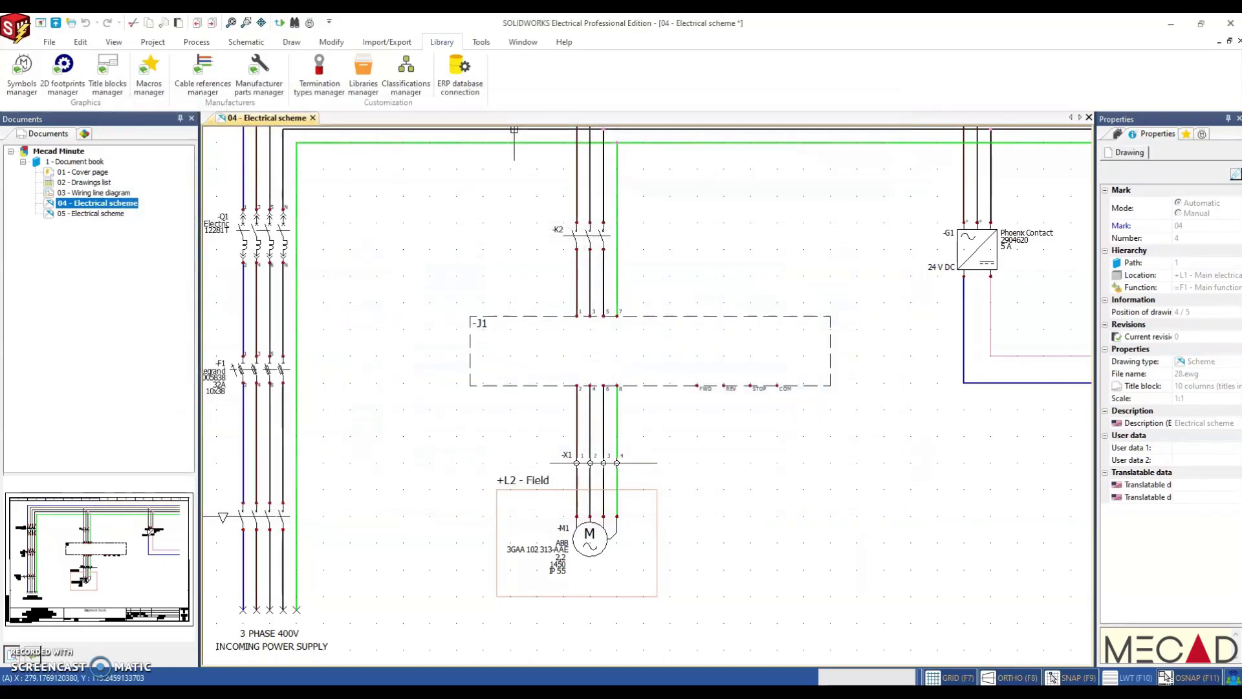
Step: Open the manufacturer part search from the component properties of black box J1
{"action": "left_click", "coordinate": [560, 316]}
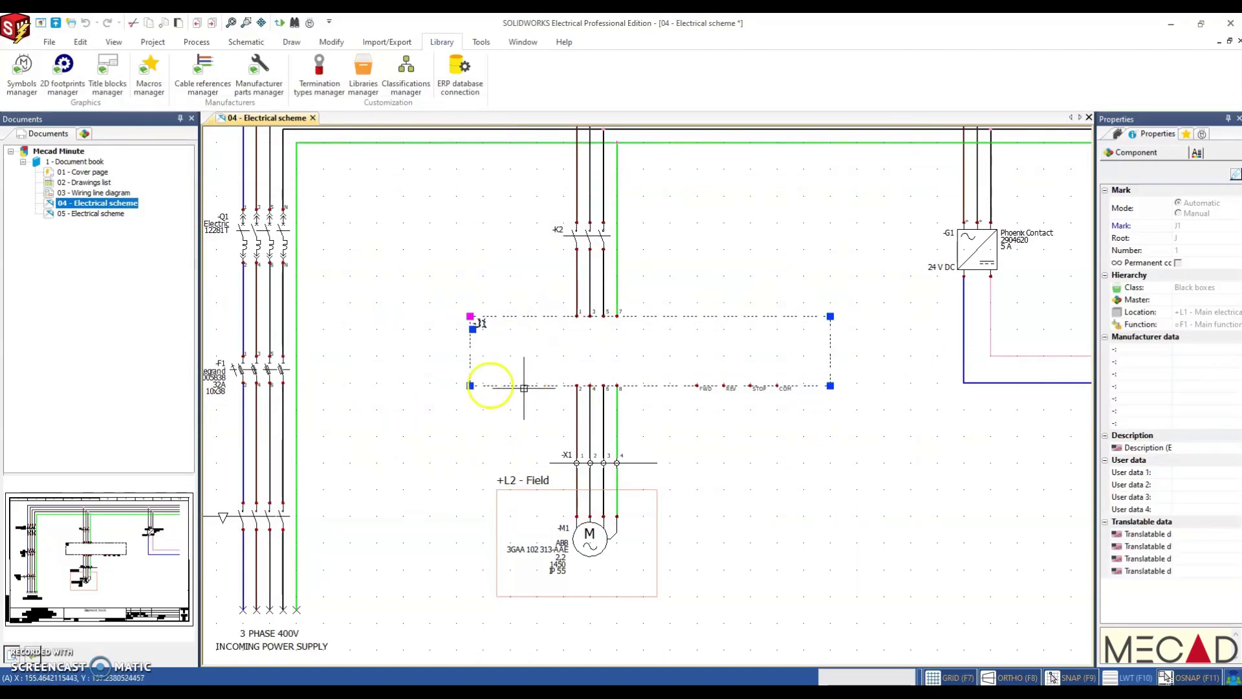
{"action": "left_click", "coordinate": [448, 410]}
{"action": "left_click", "coordinate": [518, 382]}
{"action": "right_click", "coordinate": [520, 383]}
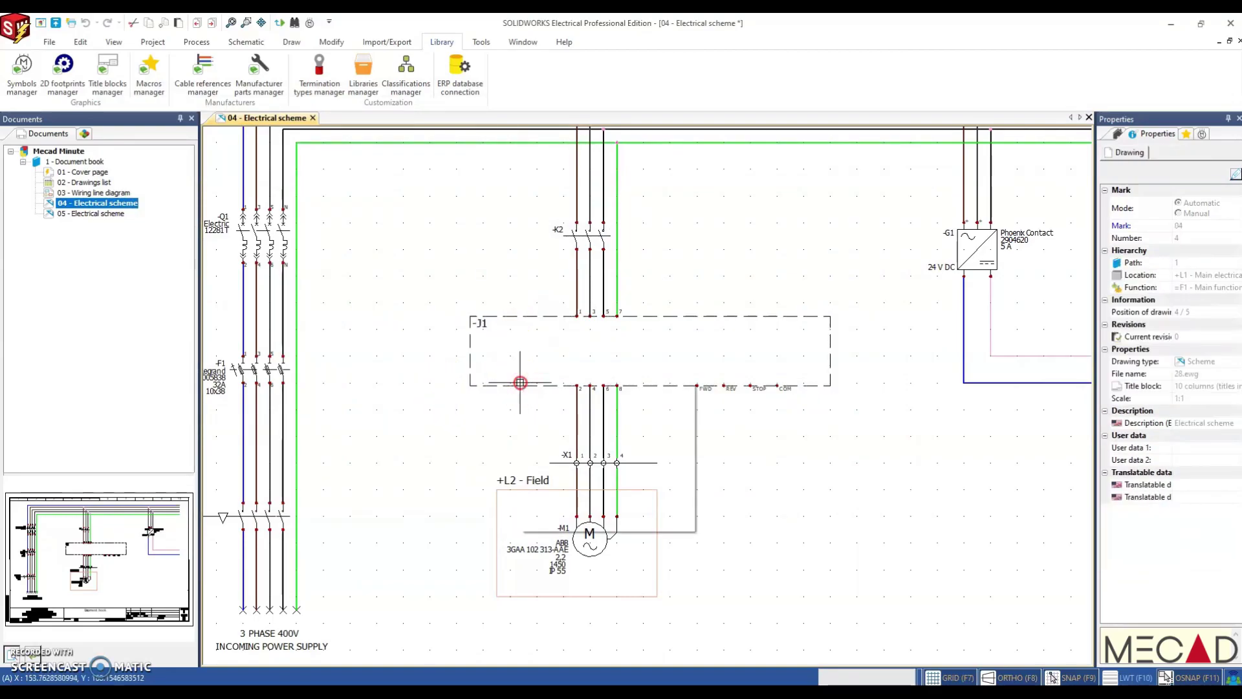
{"action": "left_click", "coordinate": [508, 388]}
{"action": "right_click", "coordinate": [508, 388]}
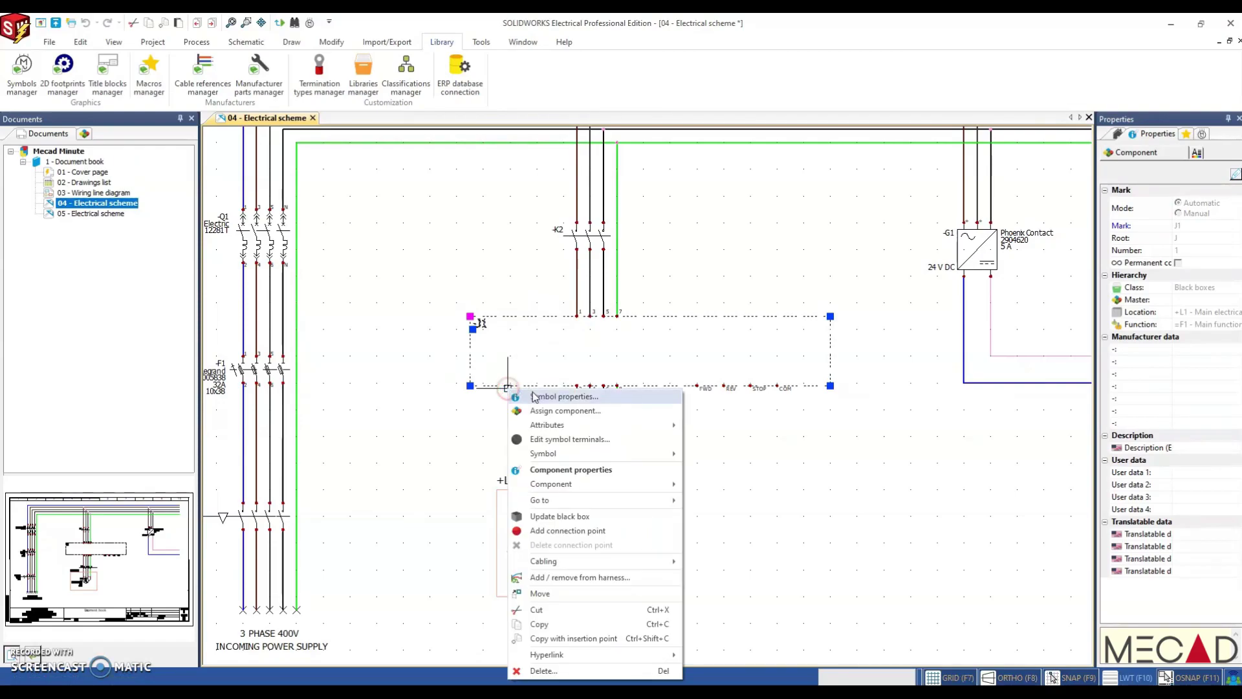
{"action": "left_click", "coordinate": [567, 468]}
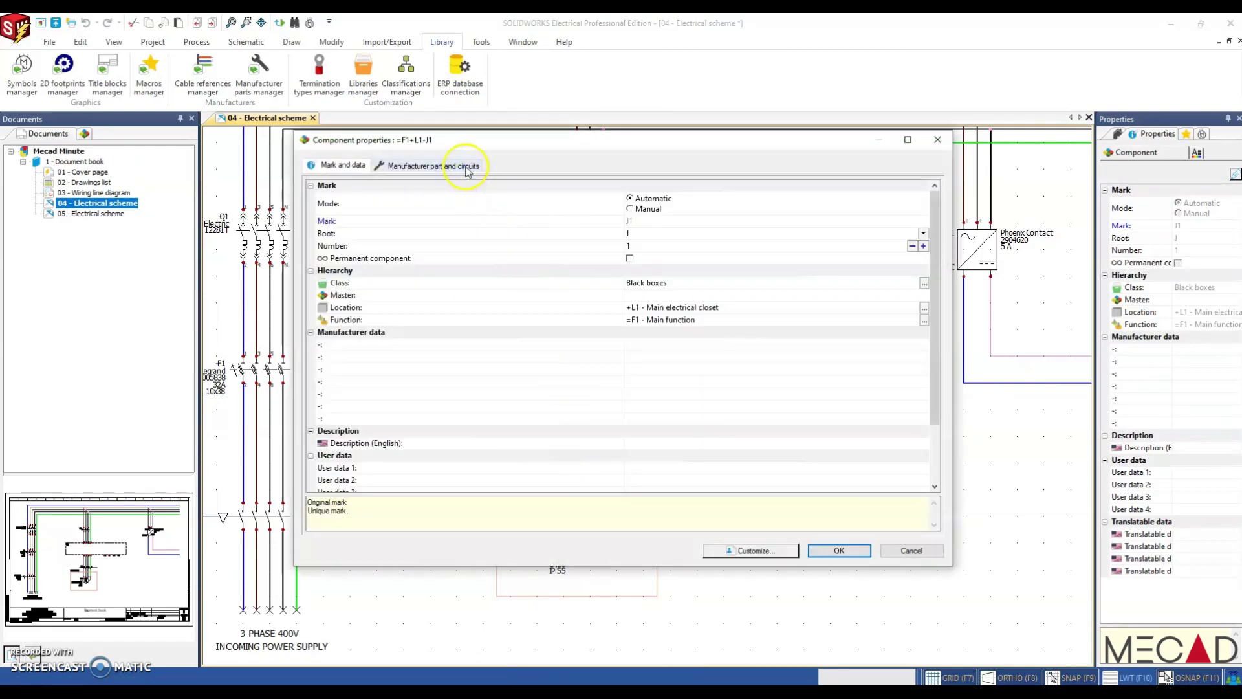
{"action": "left_click", "coordinate": [464, 166]}
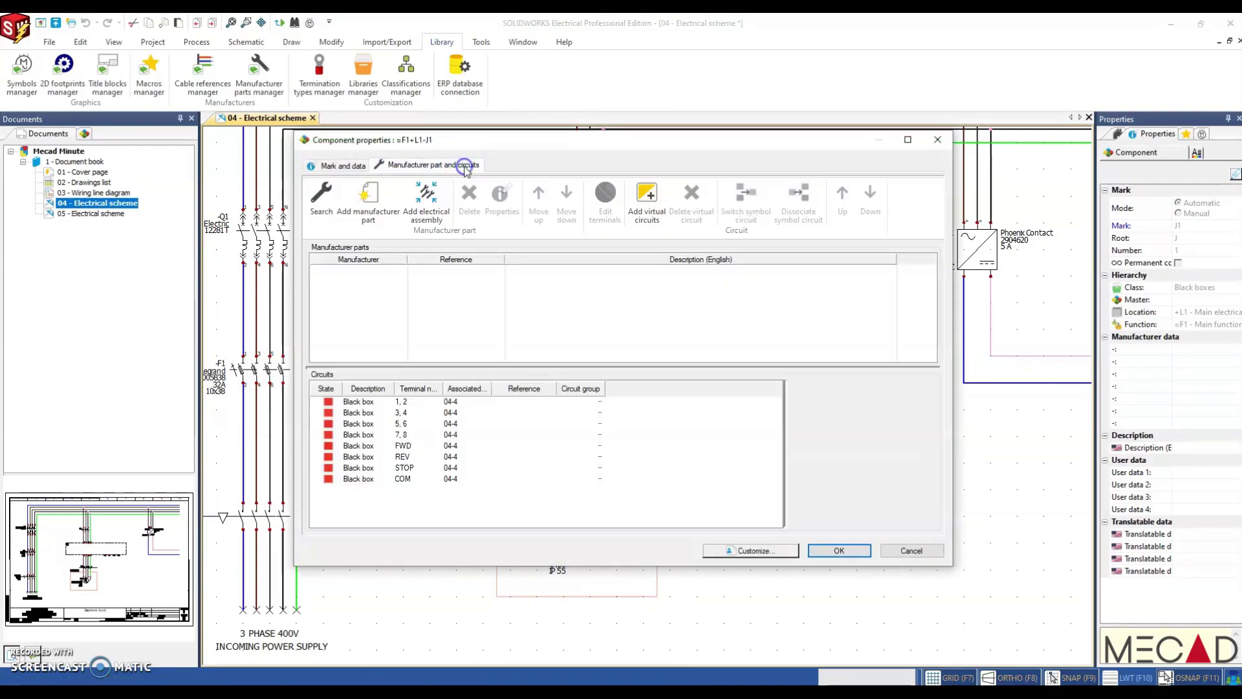
{"action": "left_click", "coordinate": [331, 198]}
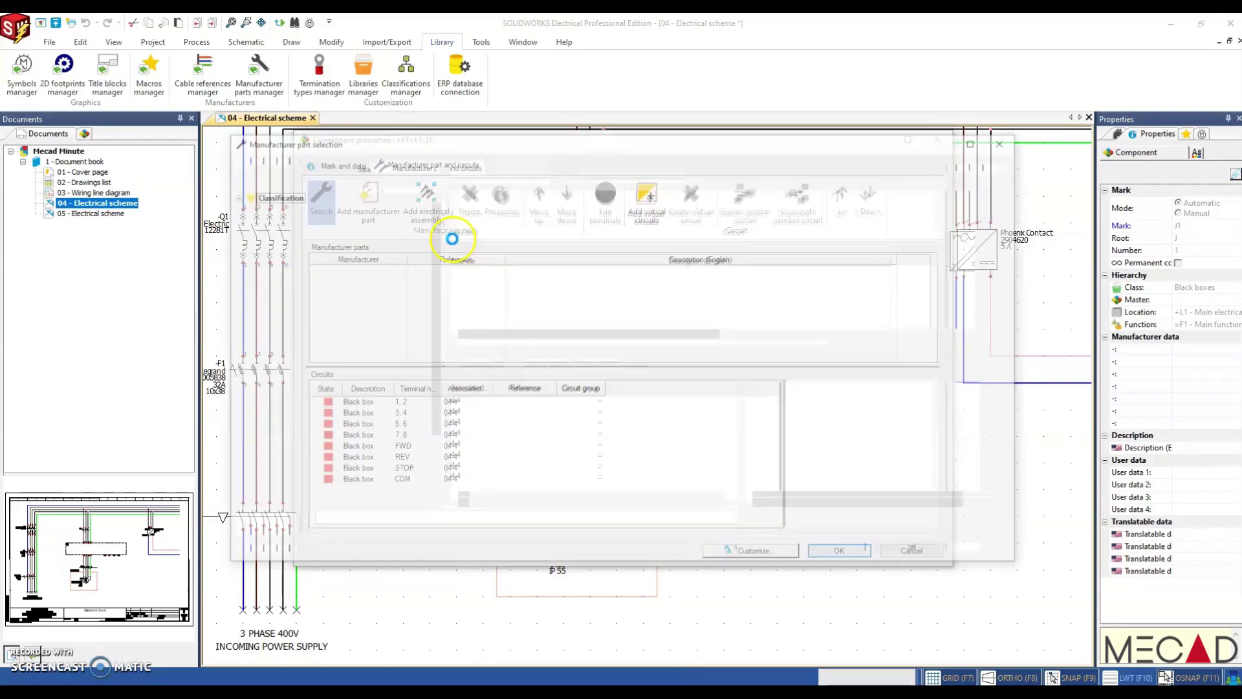
Step: Clear the existing filters in the manufacturer part selection and filter the parts by manufacturer Lsis
{"action": "left_click", "coordinate": [422, 242]}
{"action": "left_click", "coordinate": [382, 174]}
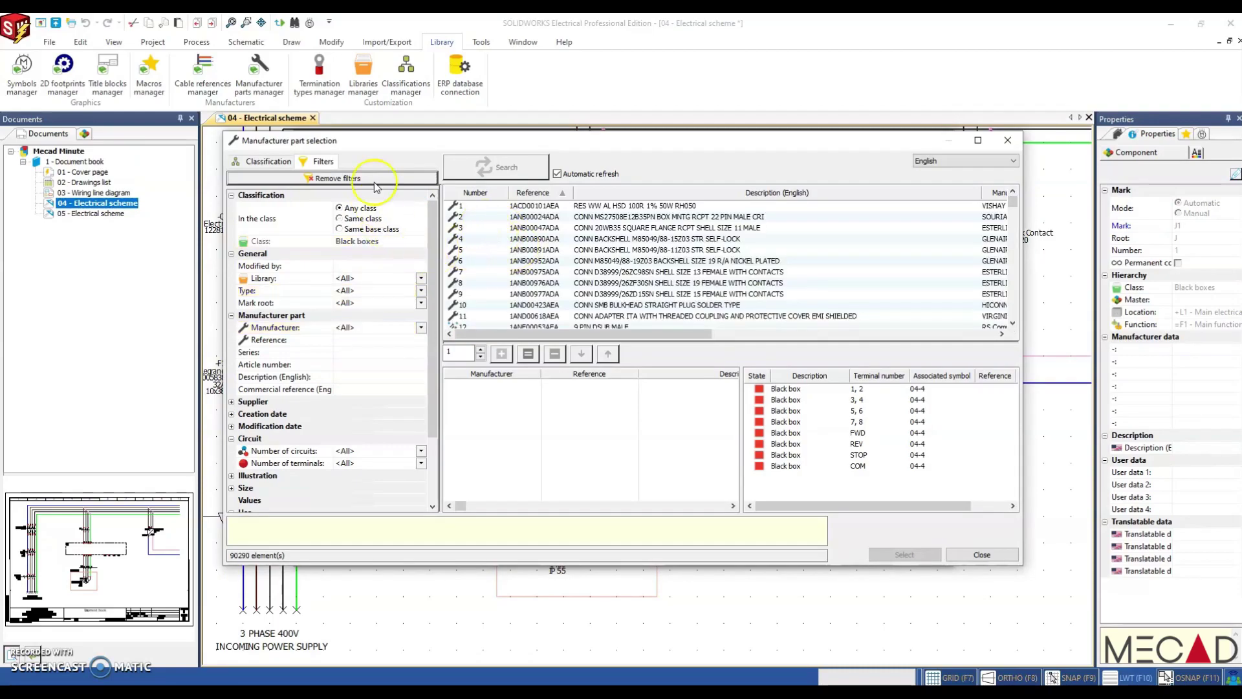
{"action": "left_click", "coordinate": [421, 327]}
{"action": "scroll", "coordinate": [350, 352], "scroll_direction": "down", "scroll_amount": 10}
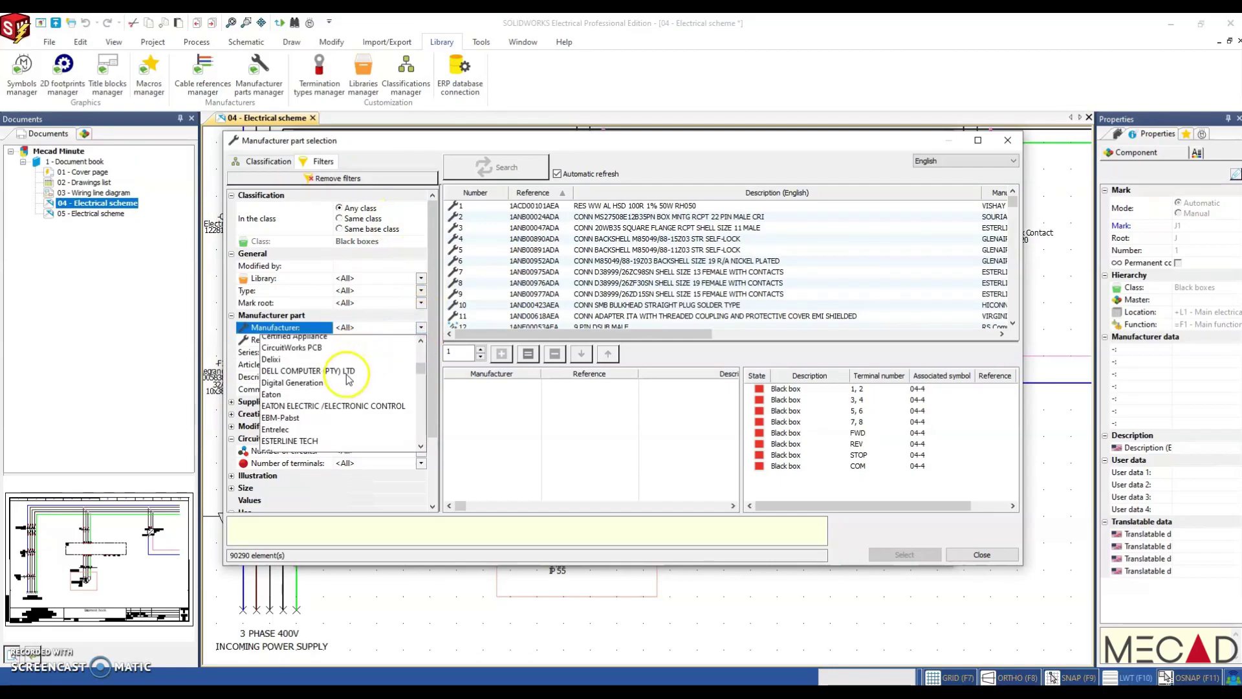
{"action": "scroll", "coordinate": [317, 409], "scroll_direction": "down", "scroll_amount": 8}
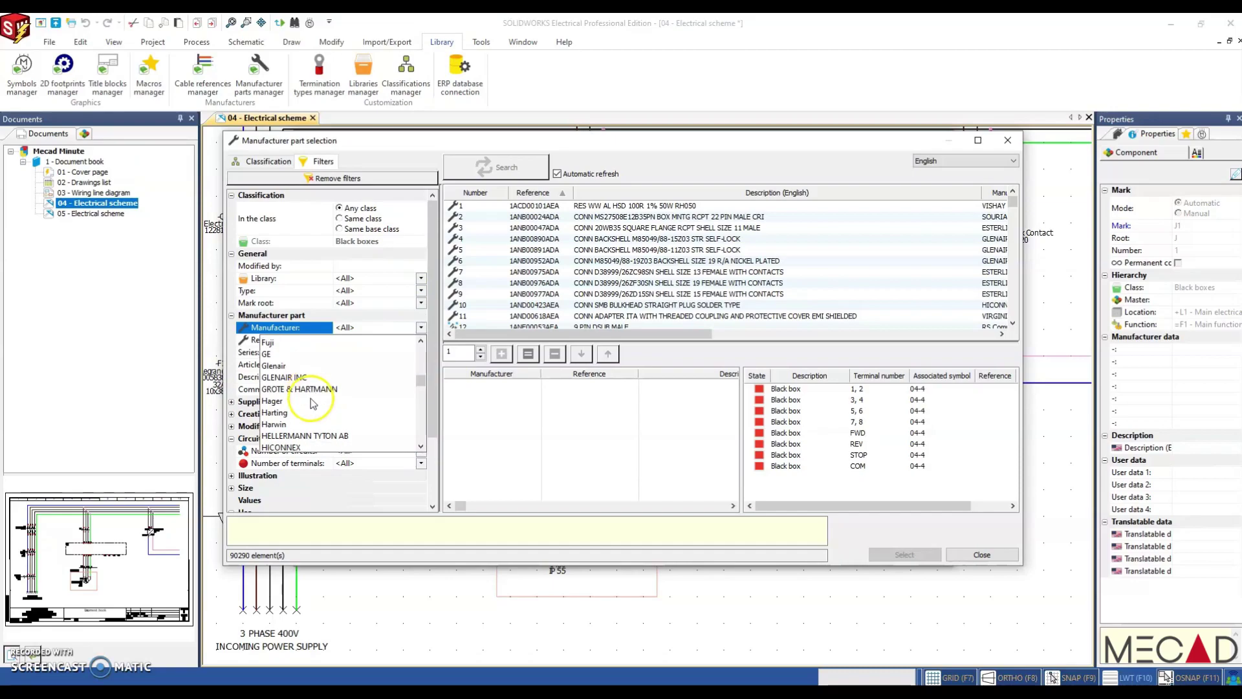
{"action": "scroll", "coordinate": [312, 403], "scroll_direction": "down", "scroll_amount": 8}
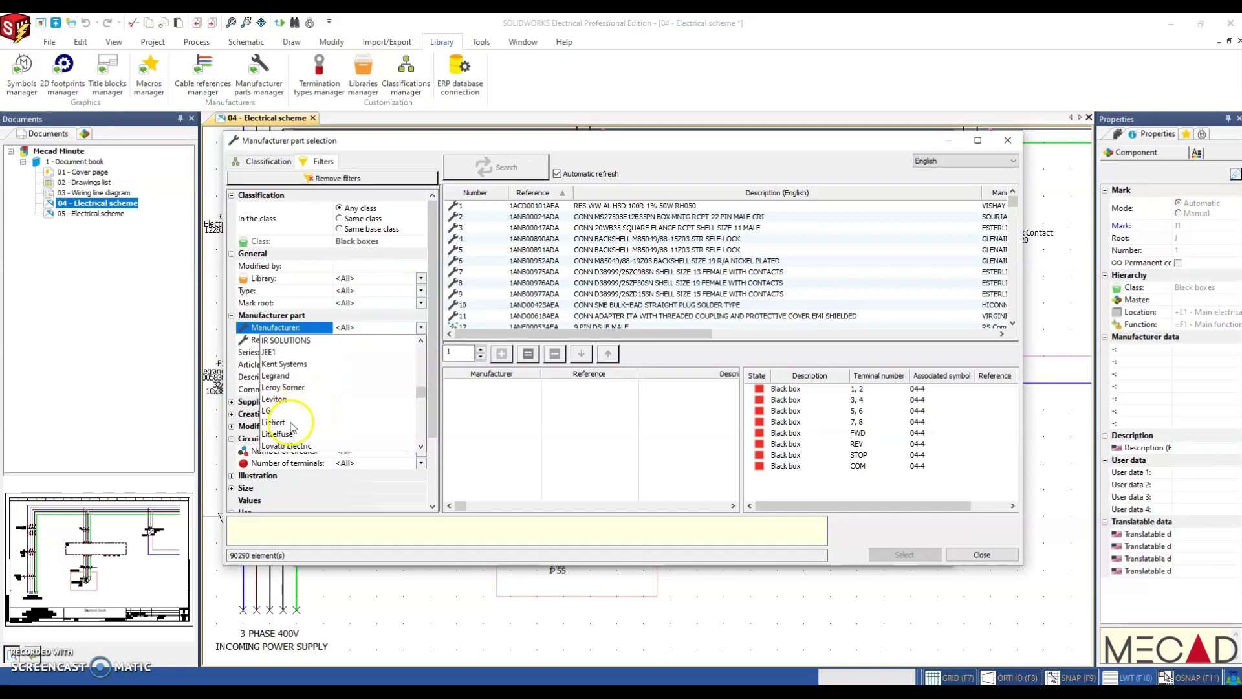
{"action": "left_click", "coordinate": [291, 422]}
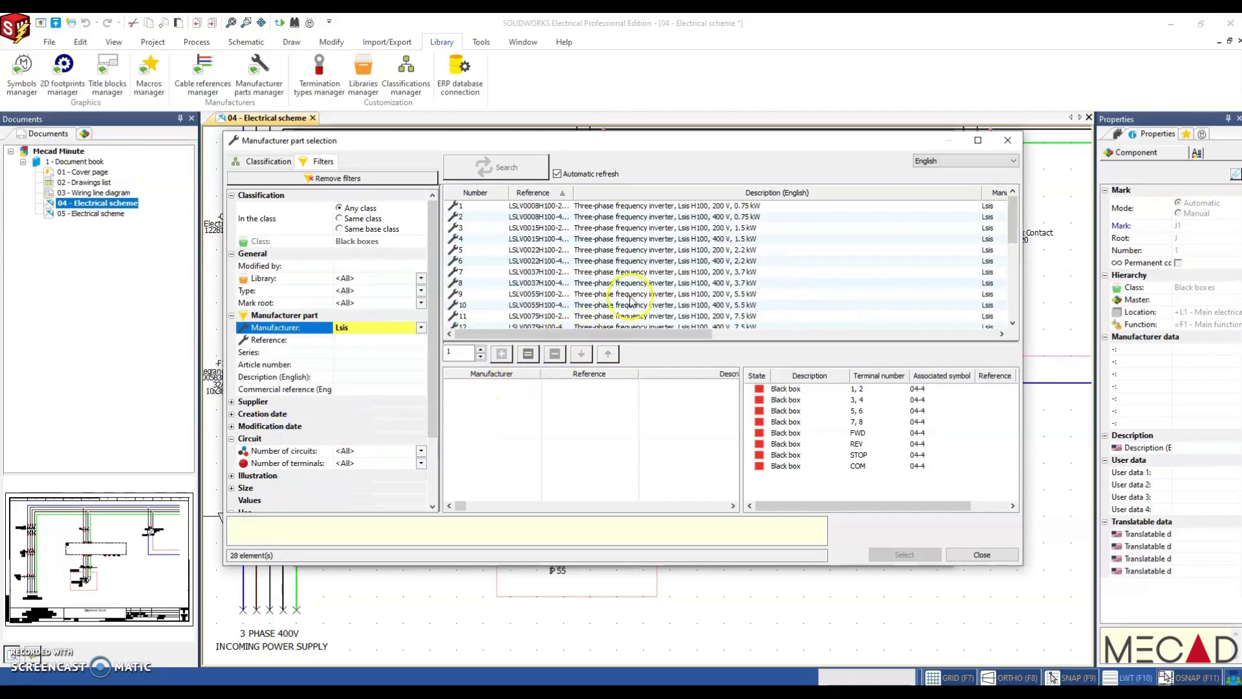
Step: Assign the Lsis H100 200 V, 2.2 kW three-phase frequency inverter (LSLV0022H100-2CONN) to black box J1 and deselect it
{"action": "left_click", "coordinate": [744, 249]}
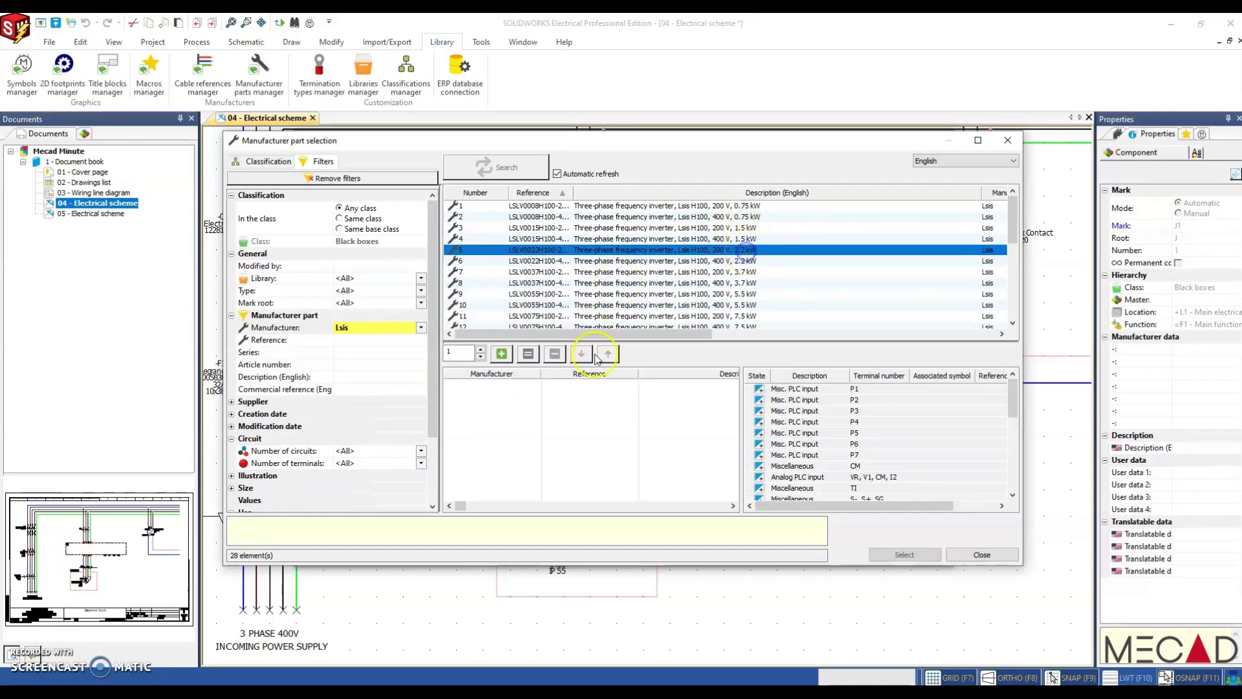
{"action": "left_click", "coordinate": [501, 353]}
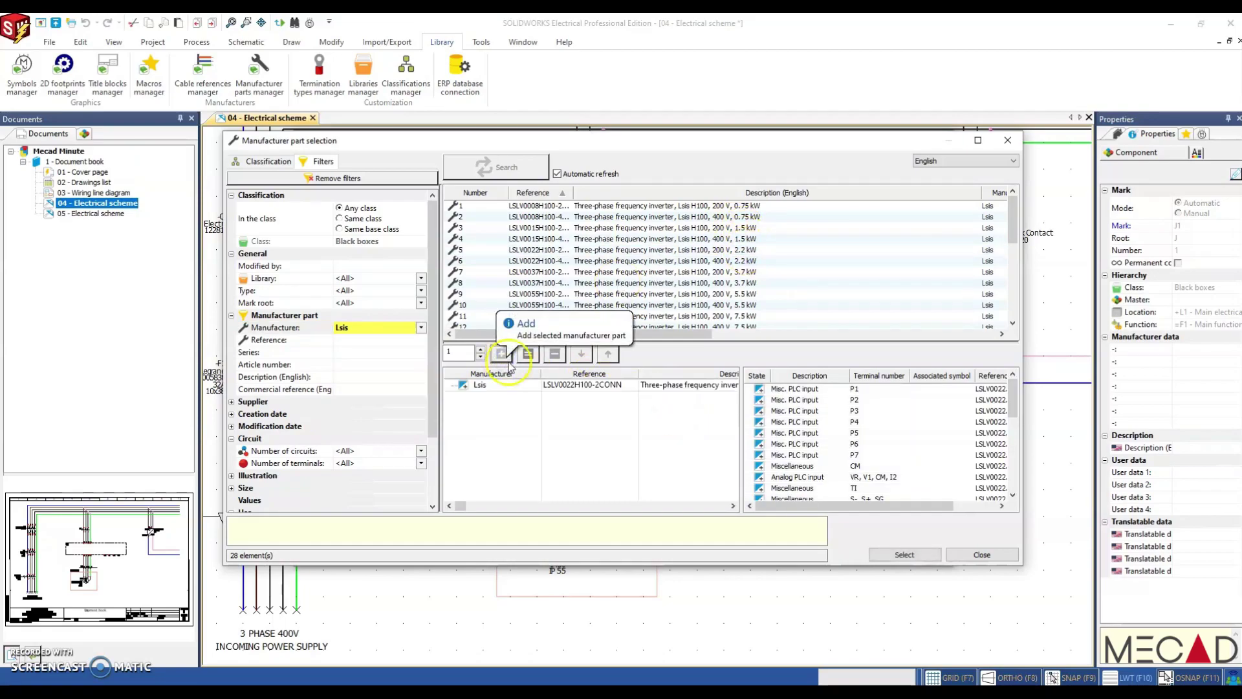
{"action": "left_click", "coordinate": [903, 555]}
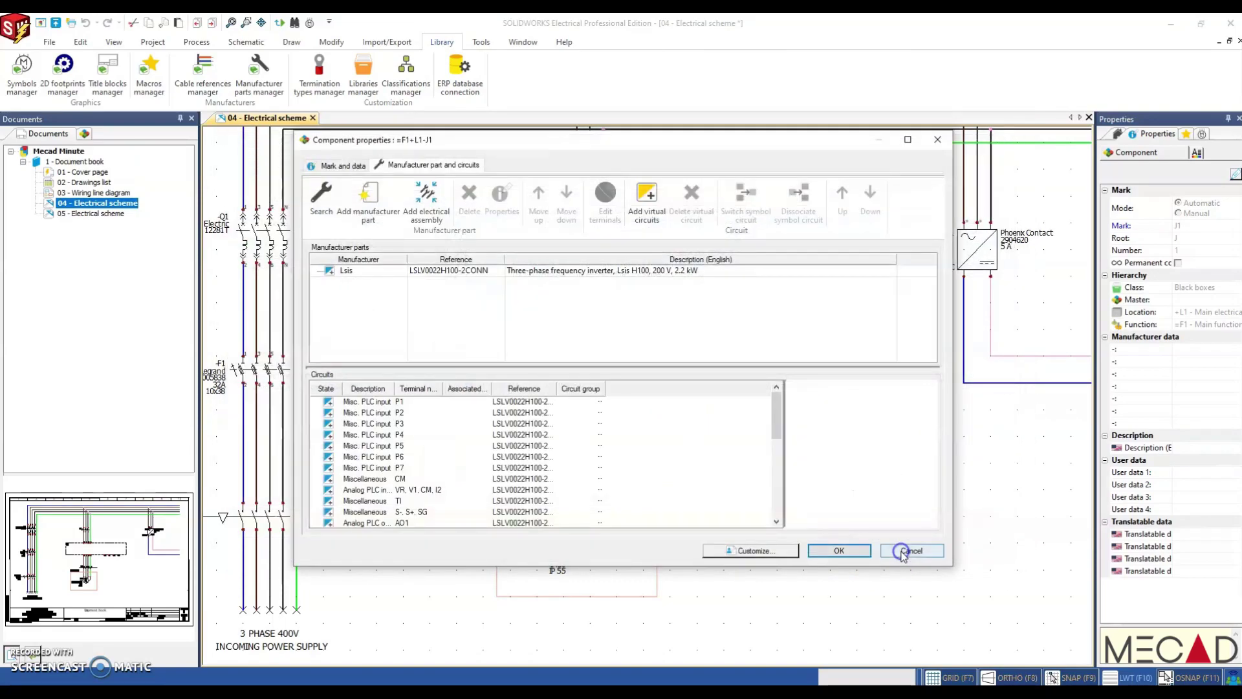
{"action": "left_click", "coordinate": [839, 551]}
{"action": "left_click", "coordinate": [848, 501]}
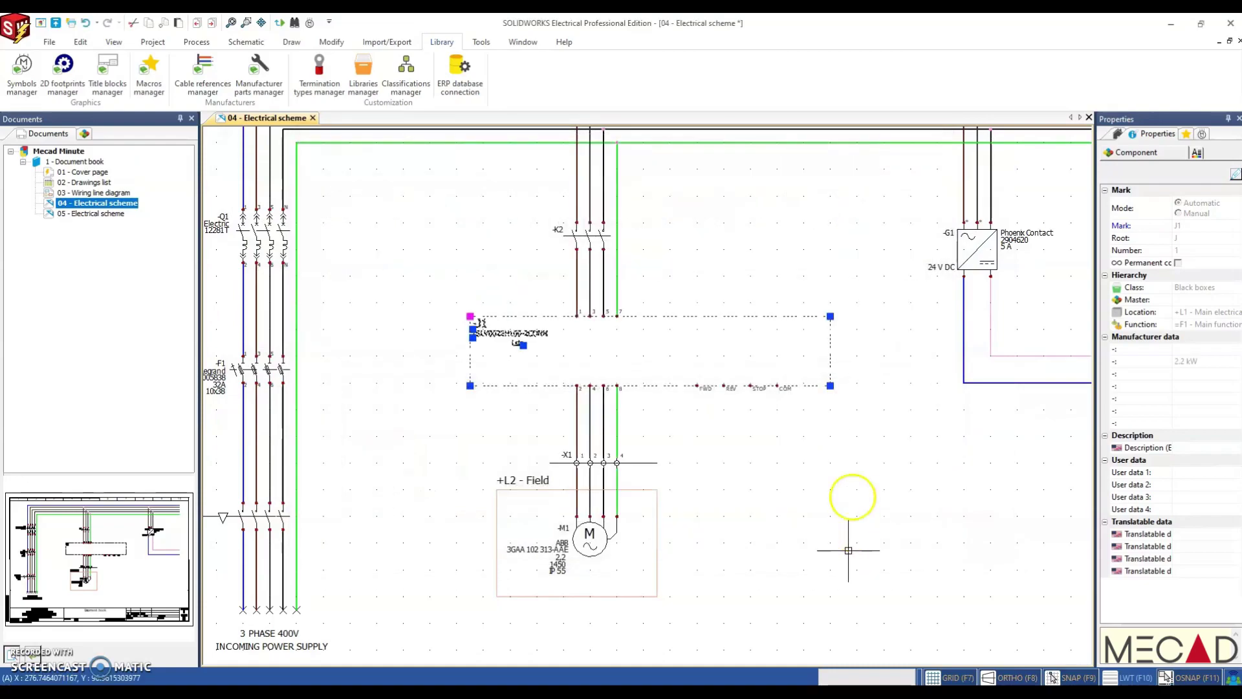
{"action": "left_click", "coordinate": [729, 458]}
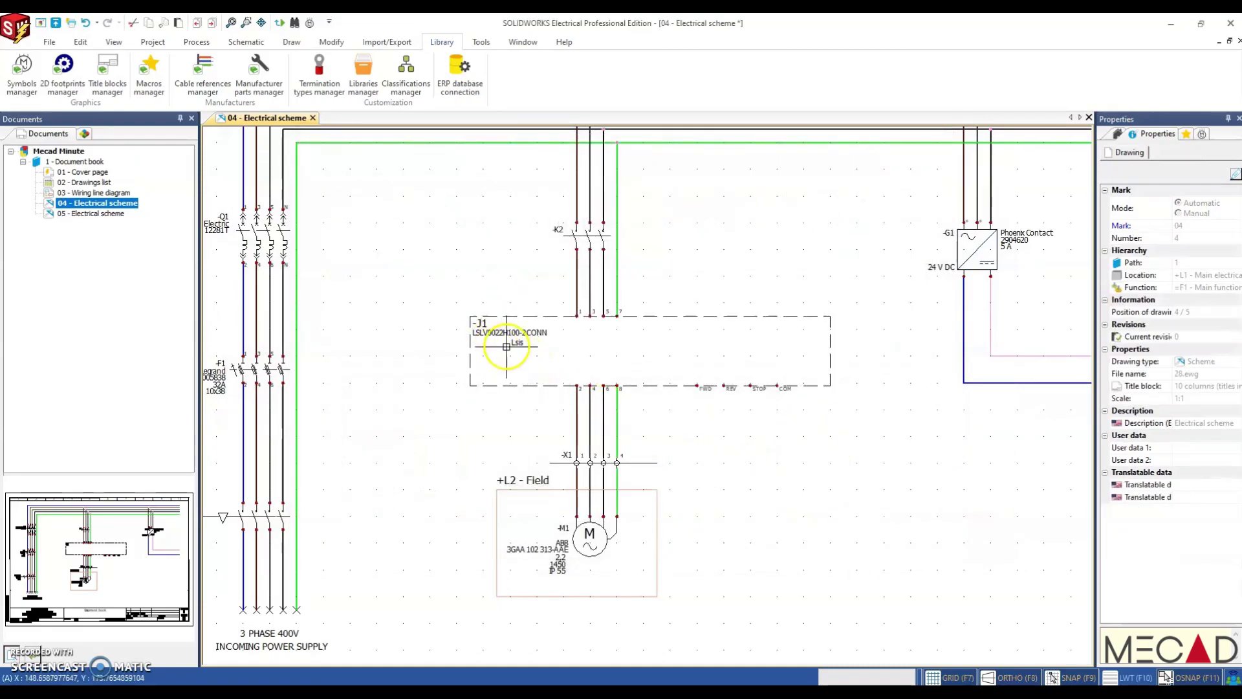